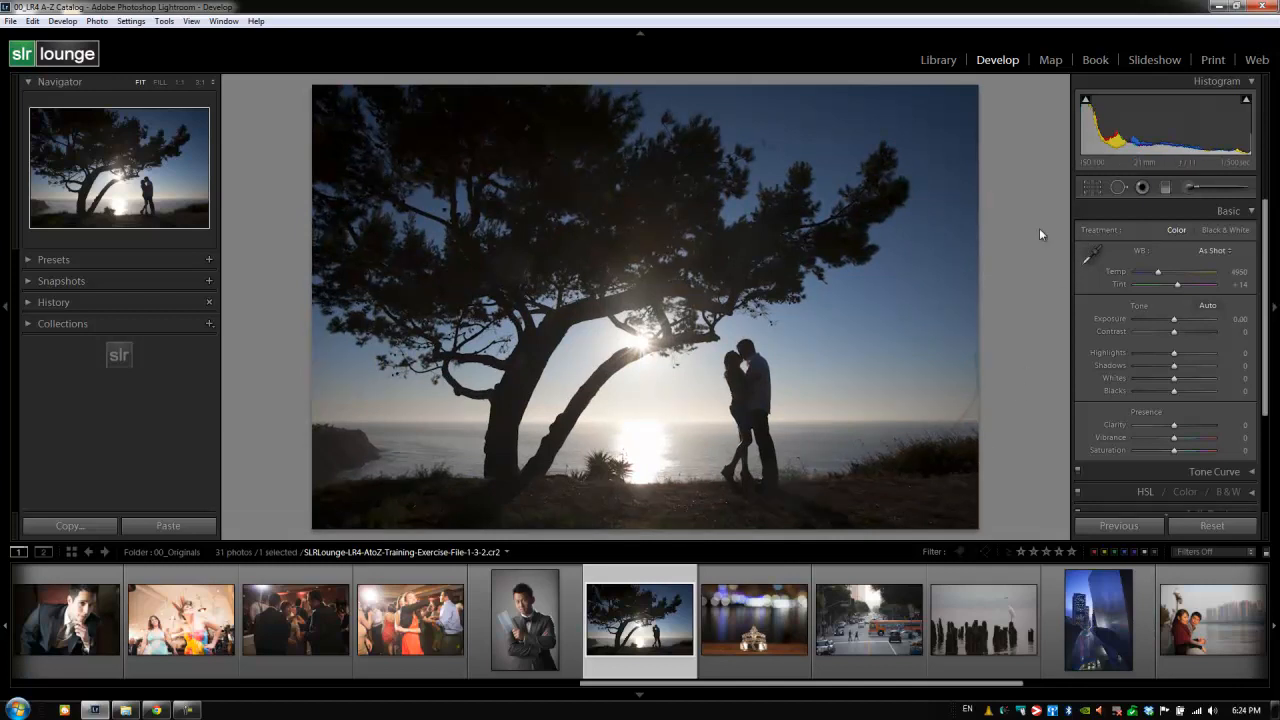
Rotate the silhouette photo's crop to an angle of about 1.37 and reset the crop
key("r")
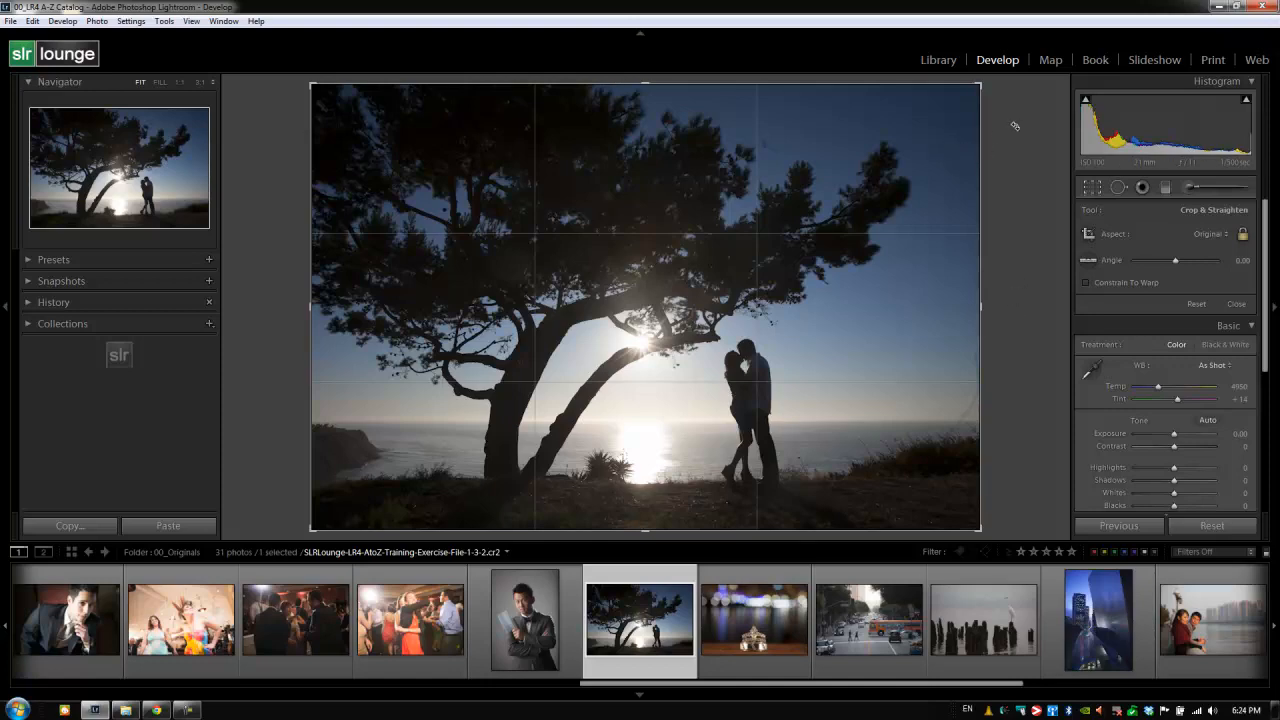
mouse_move(1015, 126)
left_mouse_down()
mouse_move(1015, 172)
mouse_move(1009, 118)
mouse_move(1049, 129)
mouse_move(1037, 111)
mouse_move(1038, 126)
left_mouse_up()
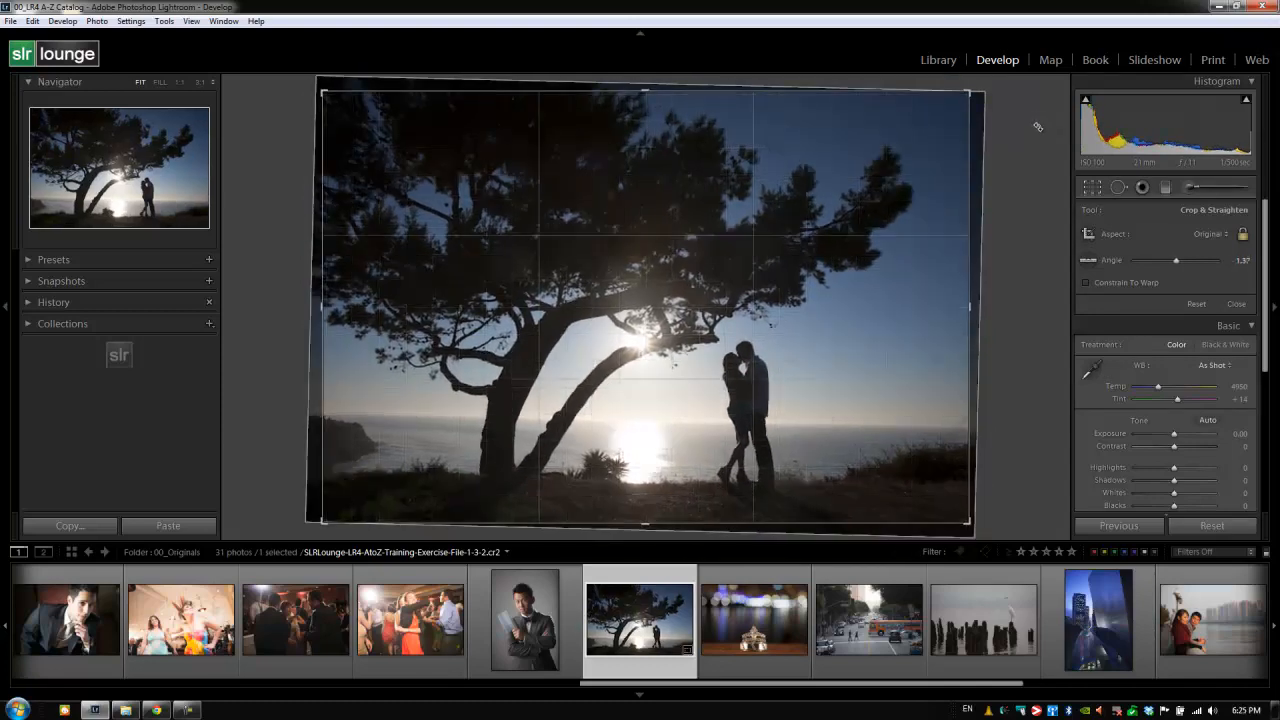
key("r")
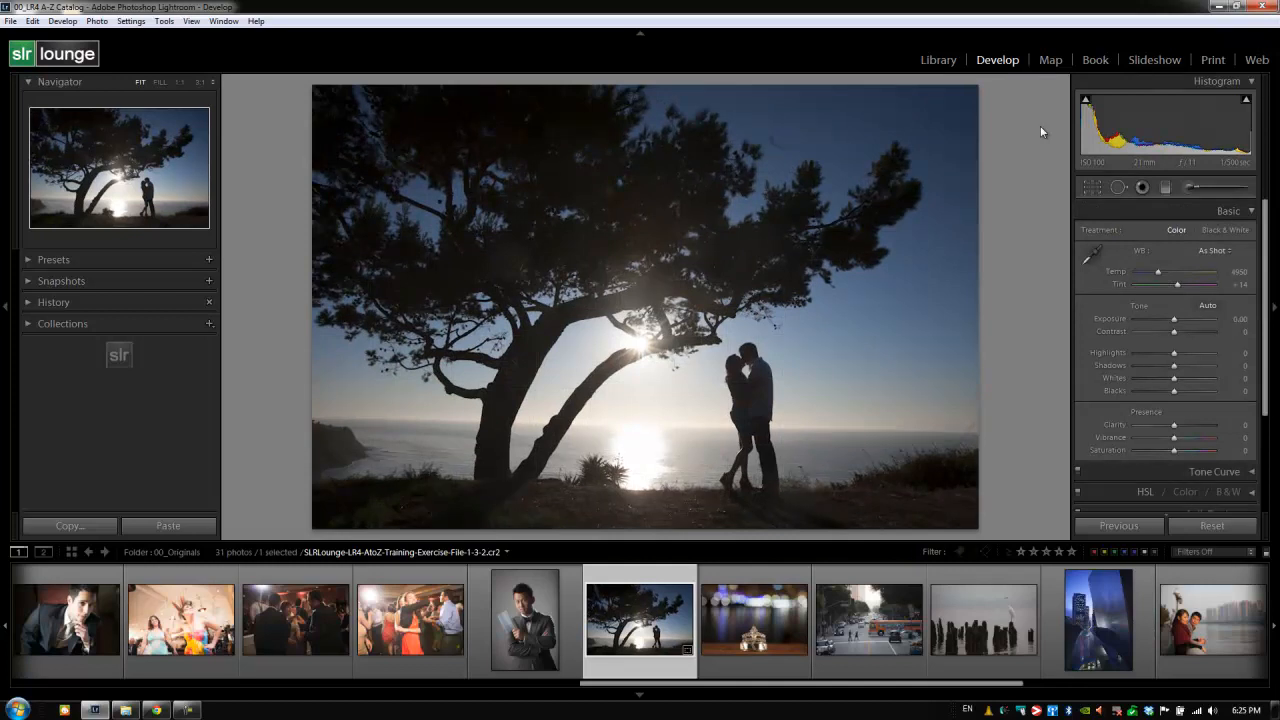
key("r")
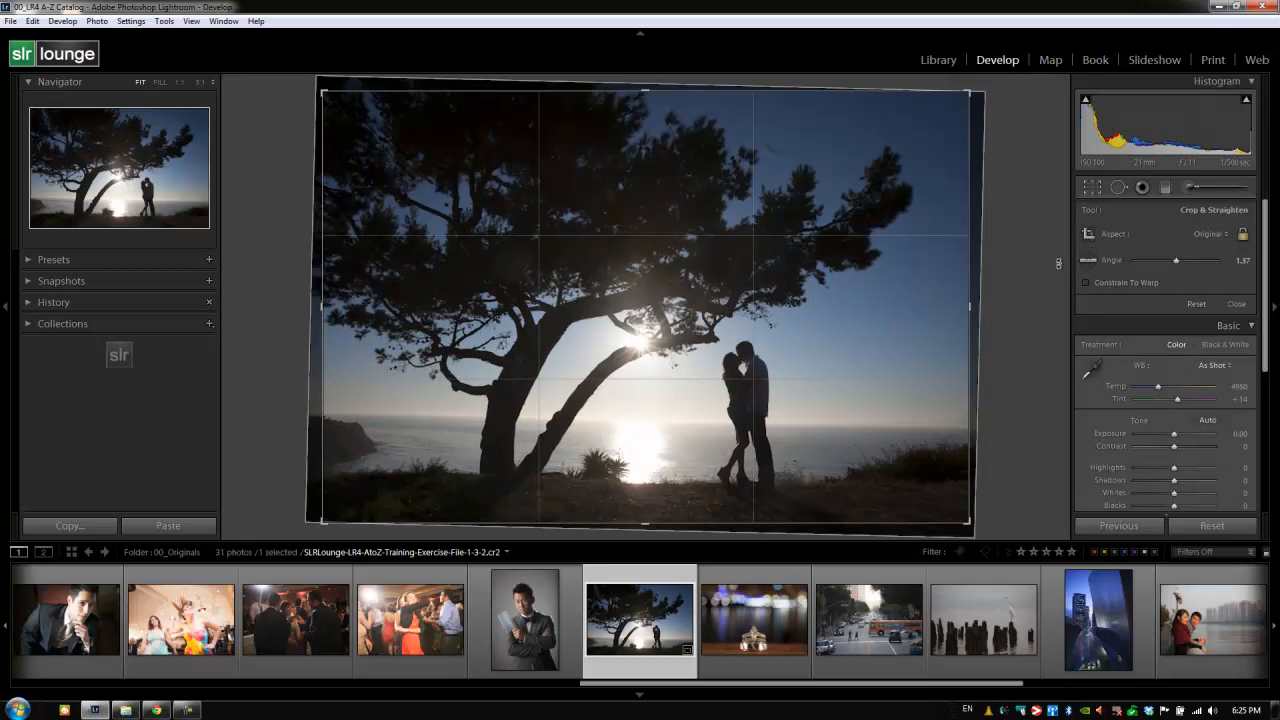
key("alt")
key("ctrl+alt+r")
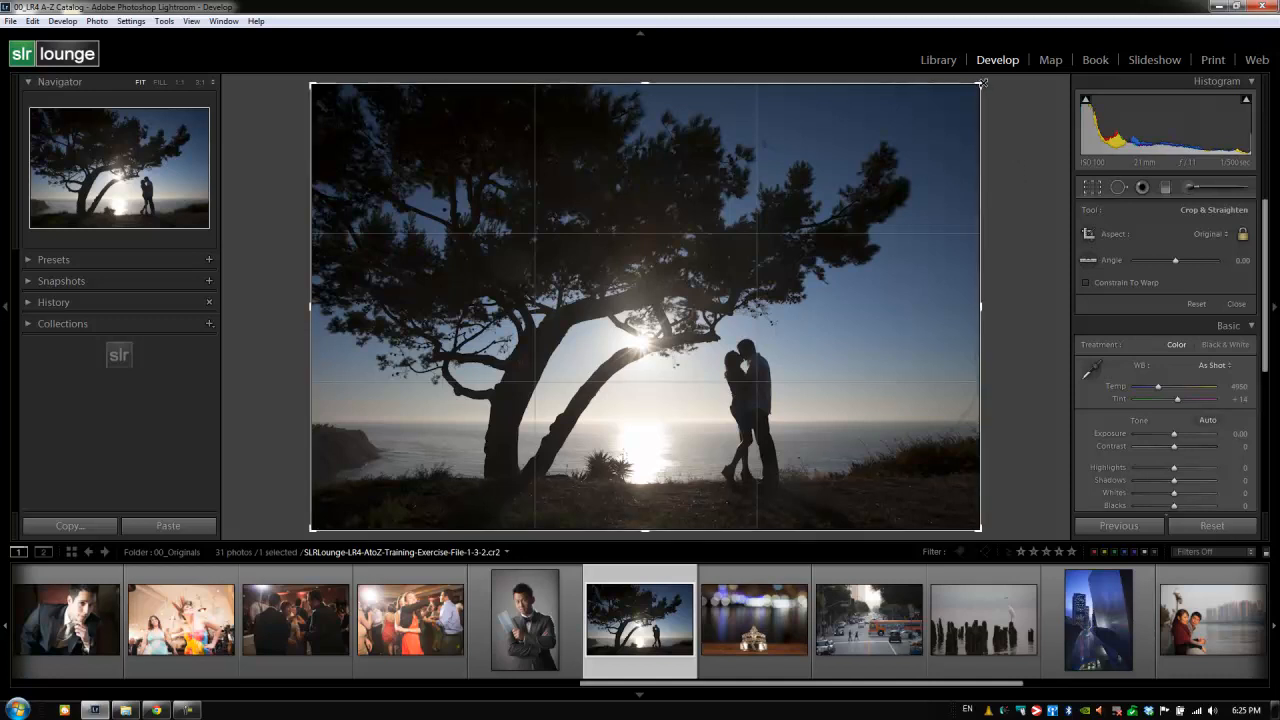
Unlock the crop's aspect ratio and shorten the frame from its lower edge to a wider custom format
left_click_drag(983, 83, 1047, 68)
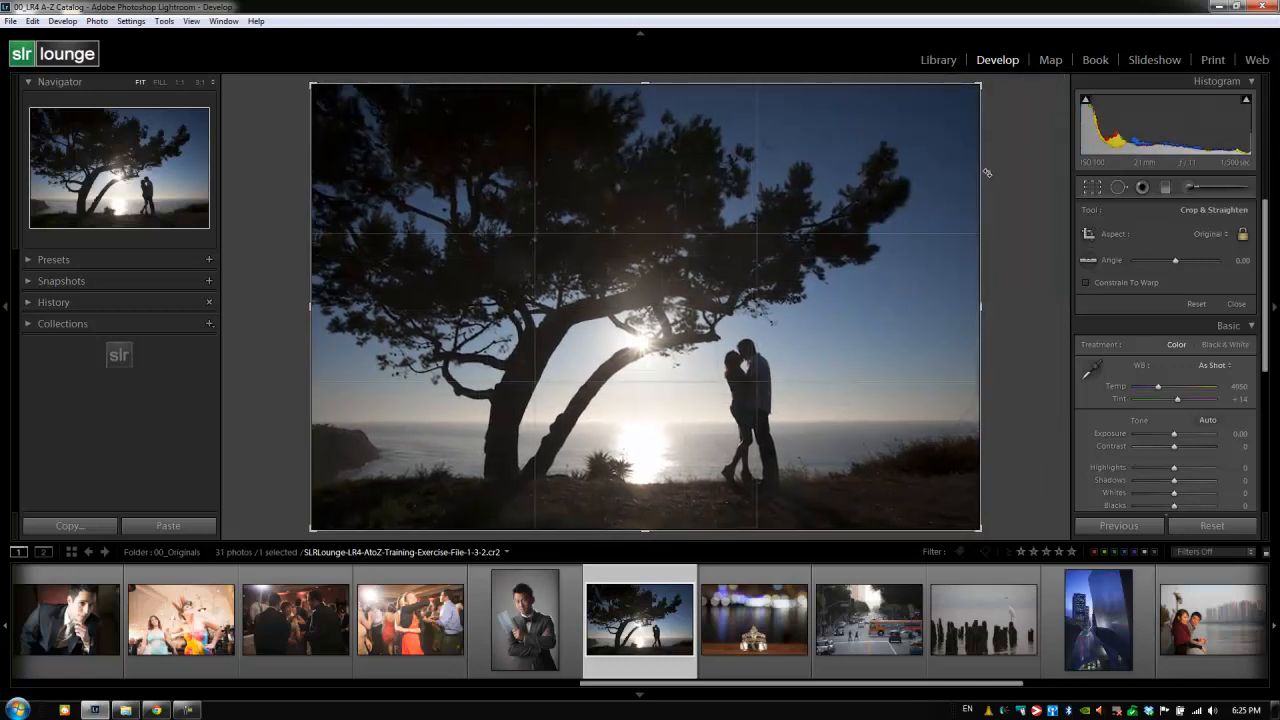
mouse_move(982, 172)
left_mouse_down()
mouse_move(940, 180)
mouse_move(1021, 179)
mouse_move(957, 181)
mouse_move(1006, 180)
left_mouse_up()
left_click(1243, 235)
left_click_drag(983, 240, 1011, 271)
left_click_drag(749, 527, 752, 472)
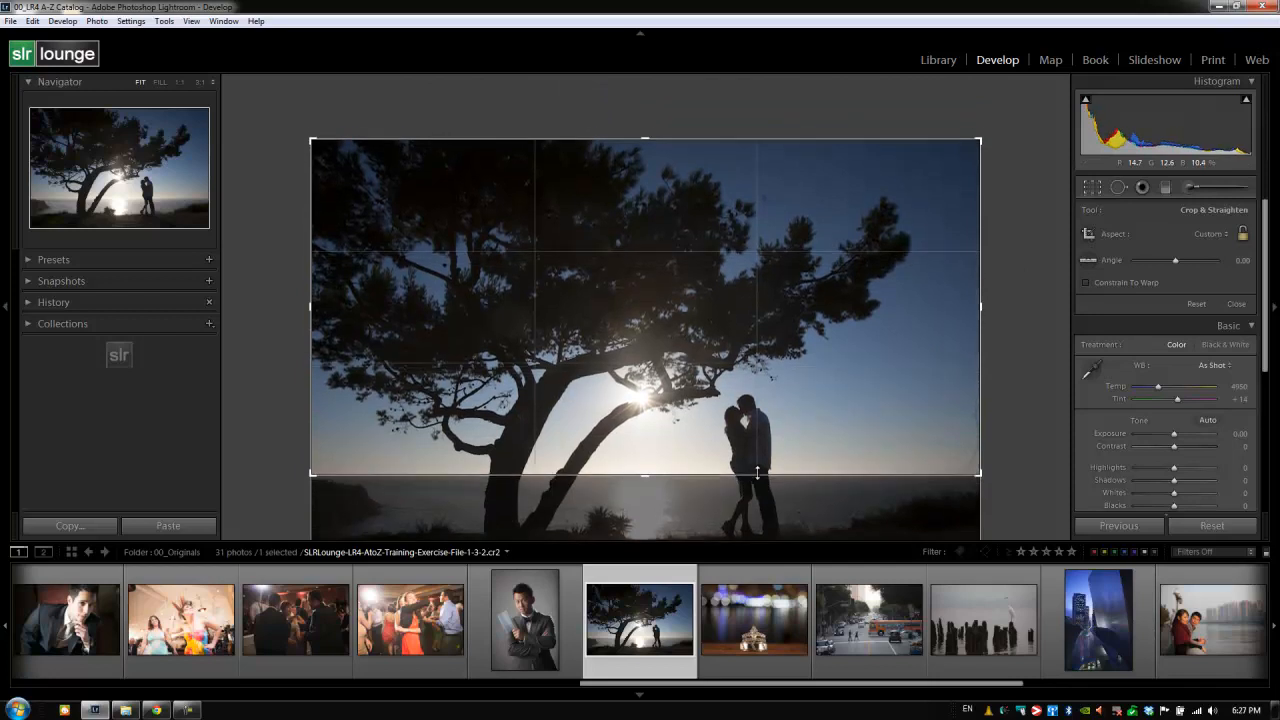
Reposition the photo inside a narrower custom crop frame and reset the crop
left_click_drag(766, 325, 771, 273)
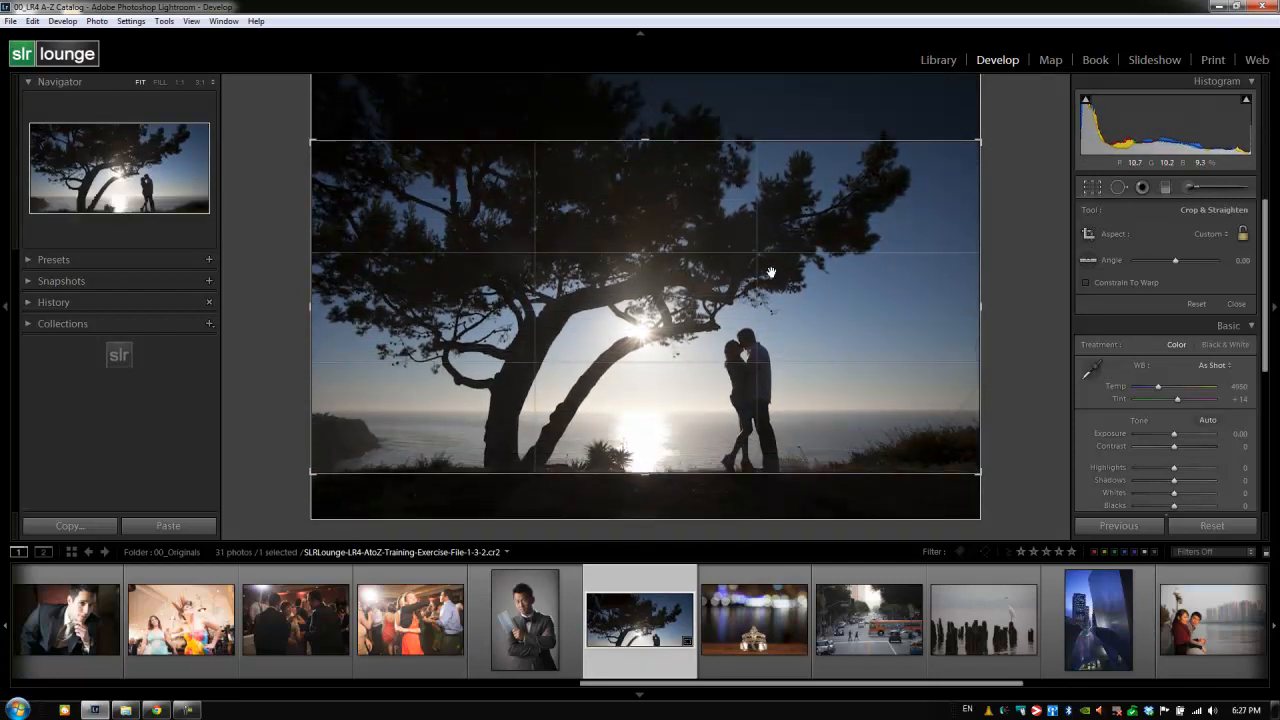
left_click_drag(984, 246, 896, 248)
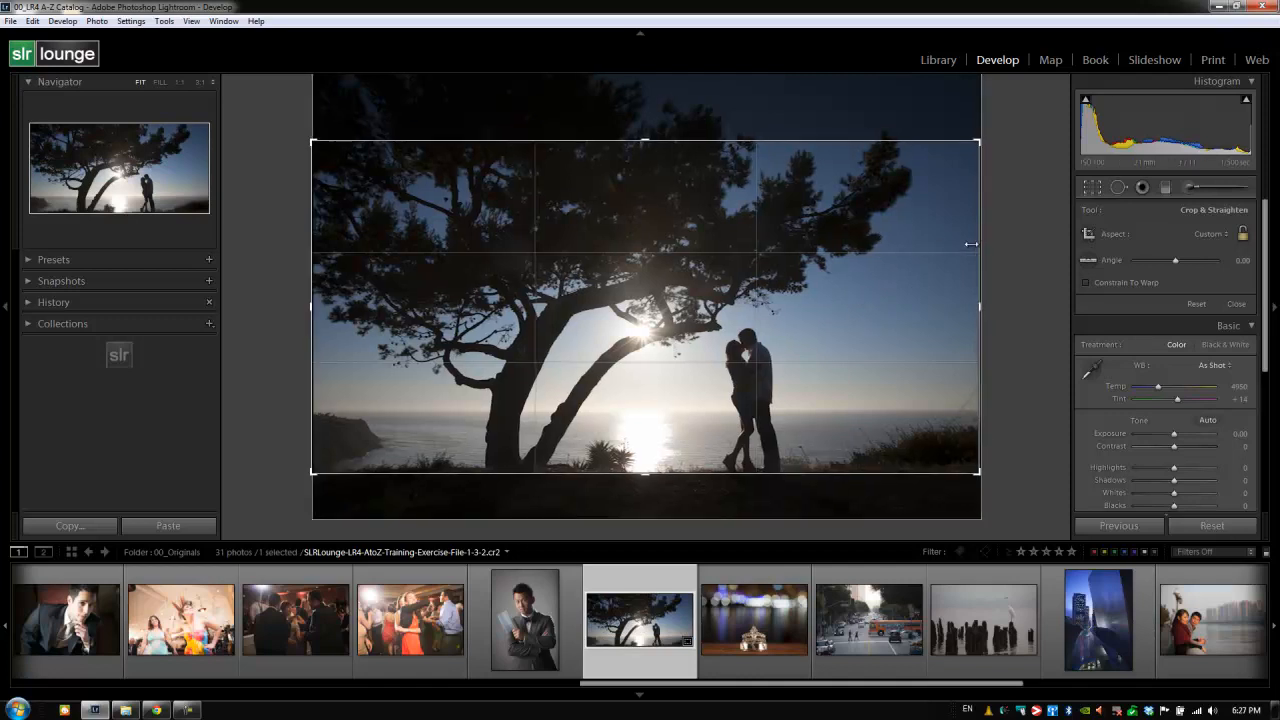
left_click_drag(706, 291, 675, 264)
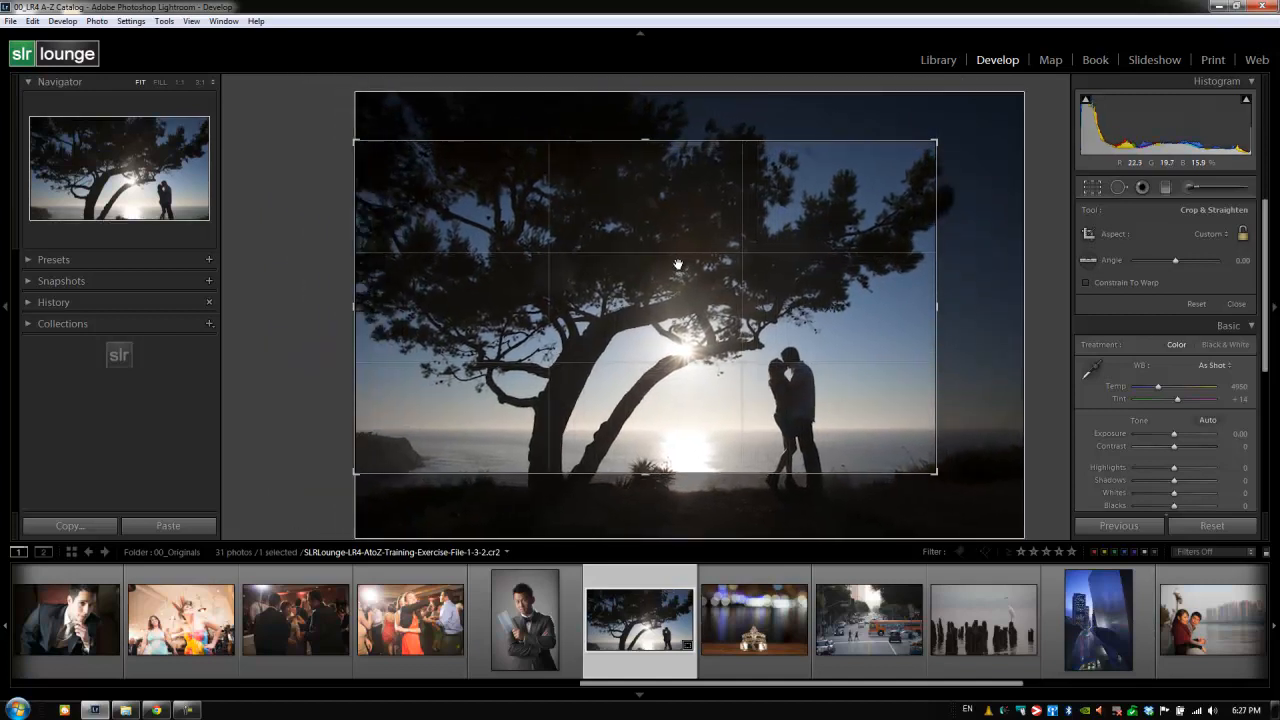
key("alt")
key("ctrl+alt+r")
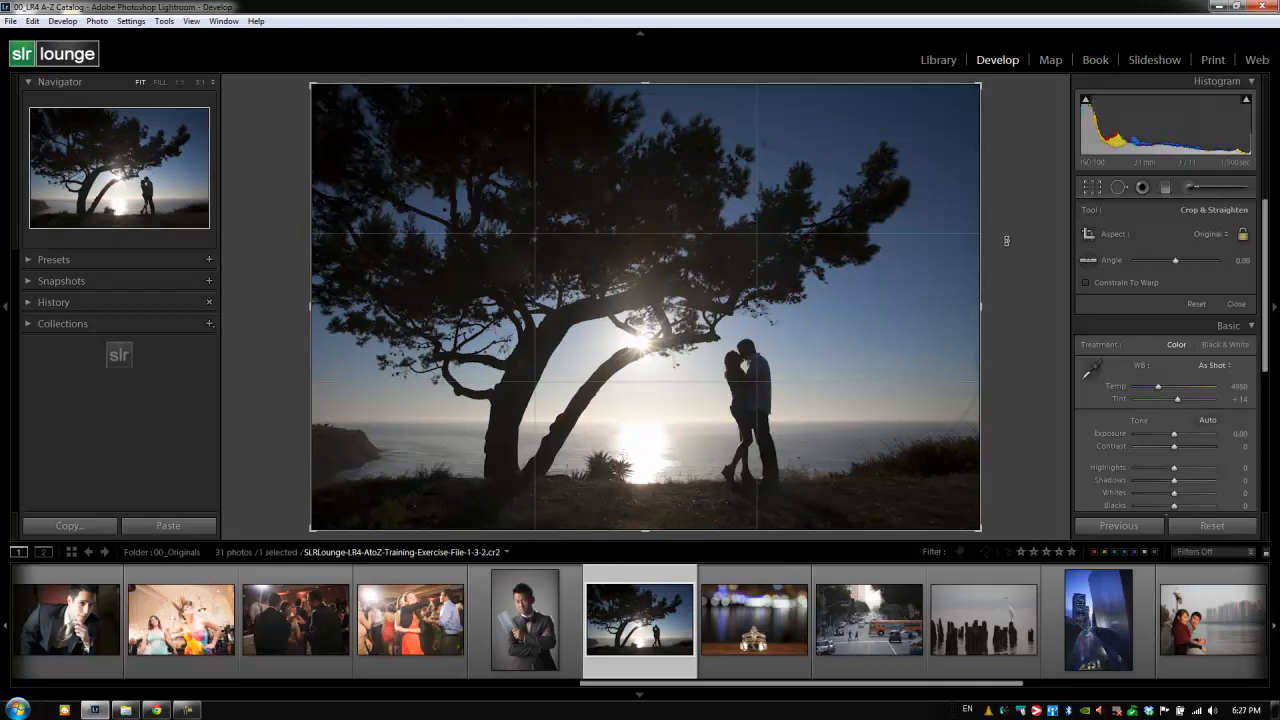
Try the preset crop aspect ratios 1 x 1, 4 x 5 / 8 x 10 and 2 x 3 / 4 x 6
left_click(1213, 234)
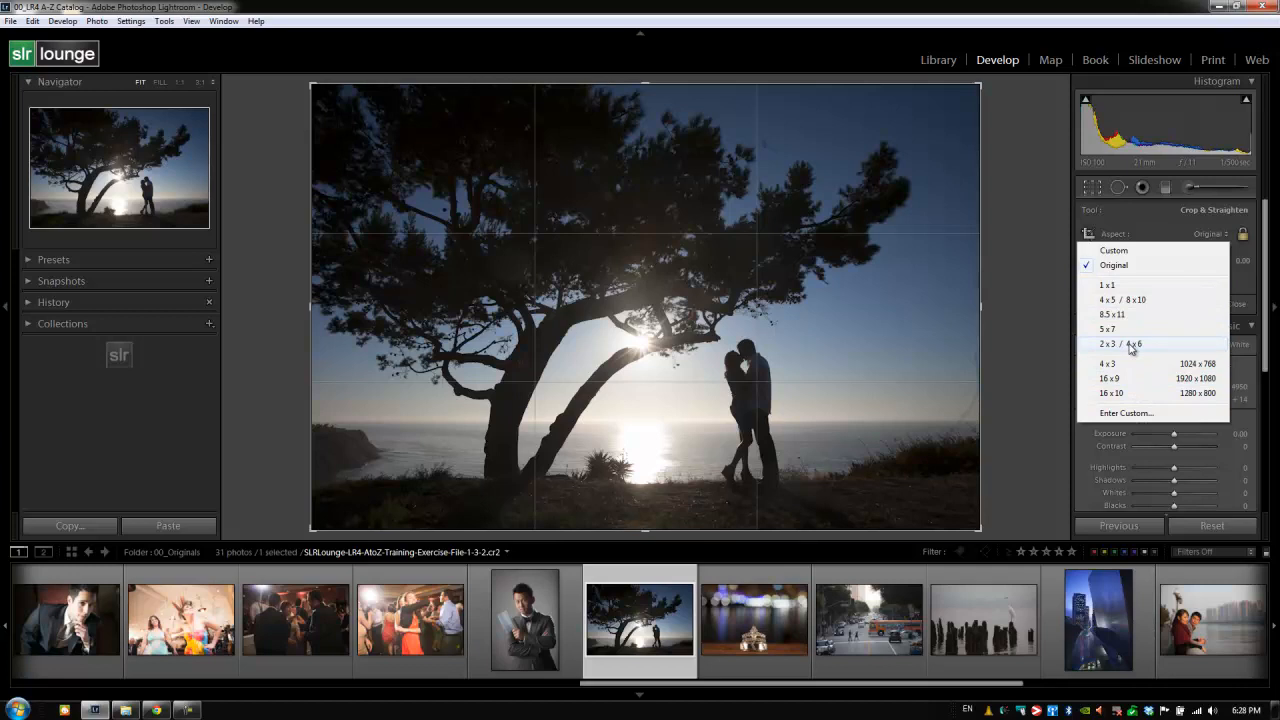
left_click(1122, 285)
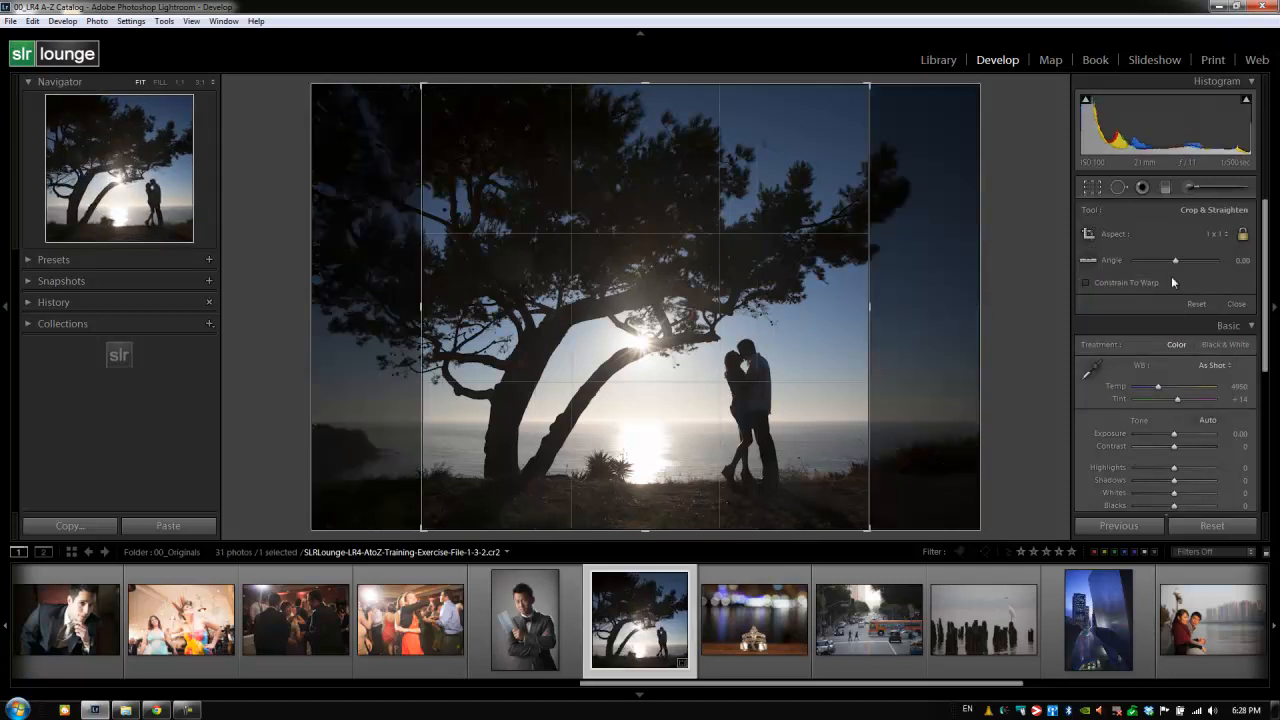
left_click(1222, 234)
left_click(1141, 301)
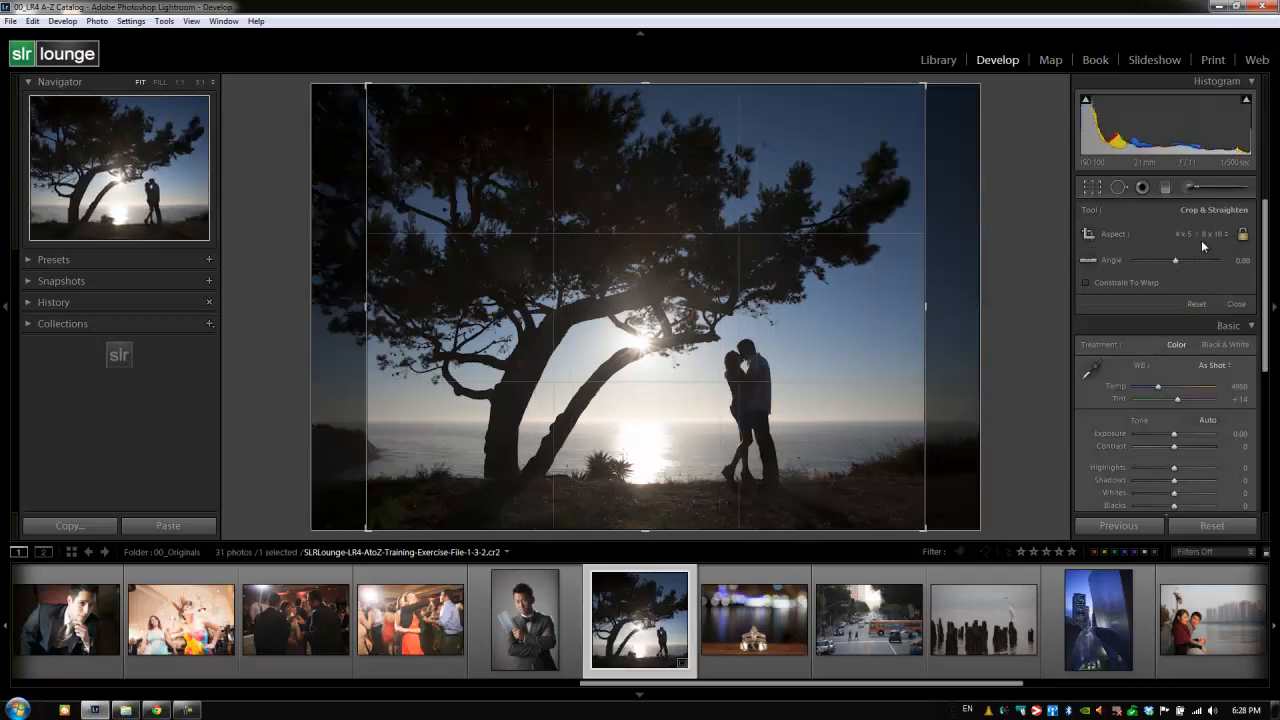
left_click(1203, 240)
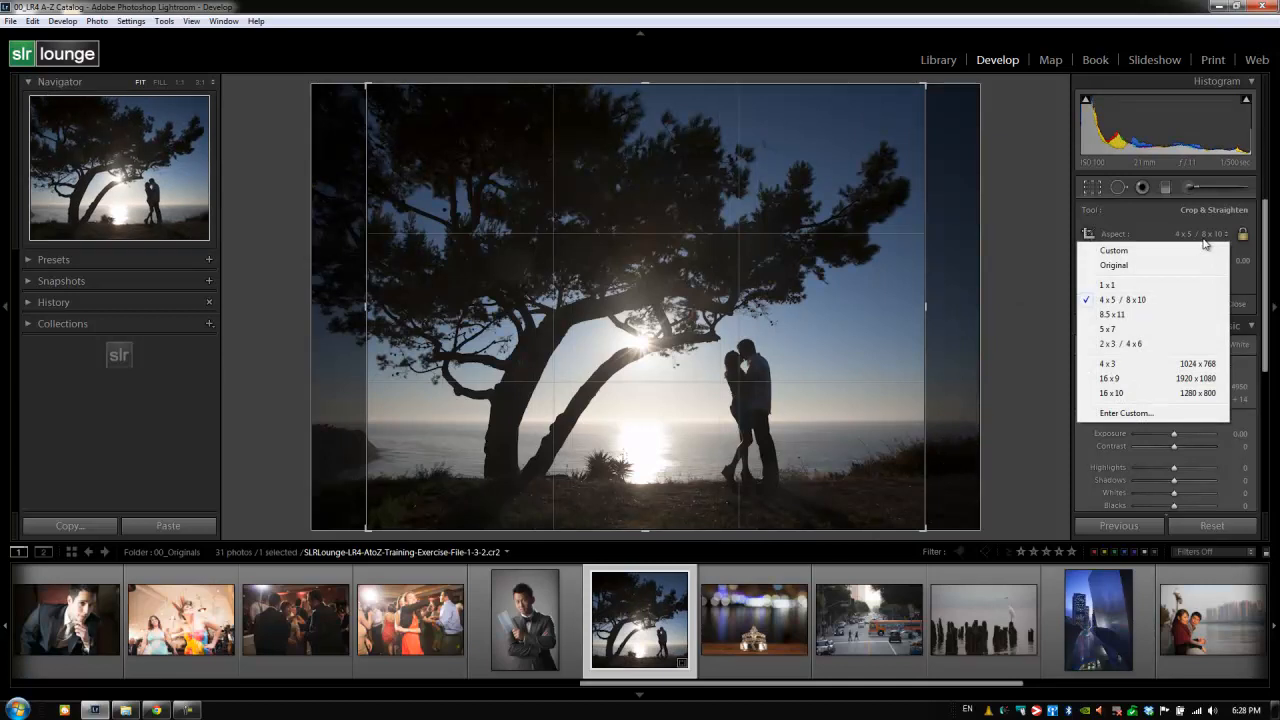
left_click(1146, 347)
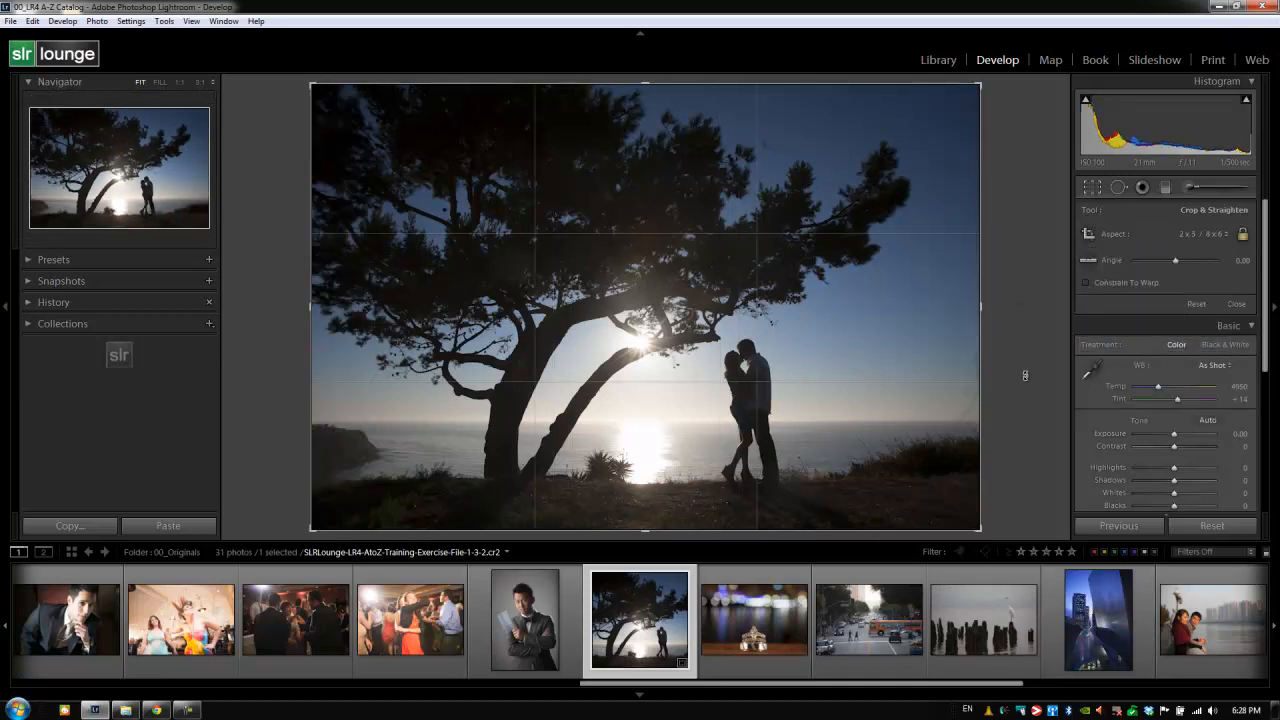
Crop the photo to a custom aspect ratio of 1.5 x 3, shift the photo inside the frame and reset the crop
left_click(1195, 236)
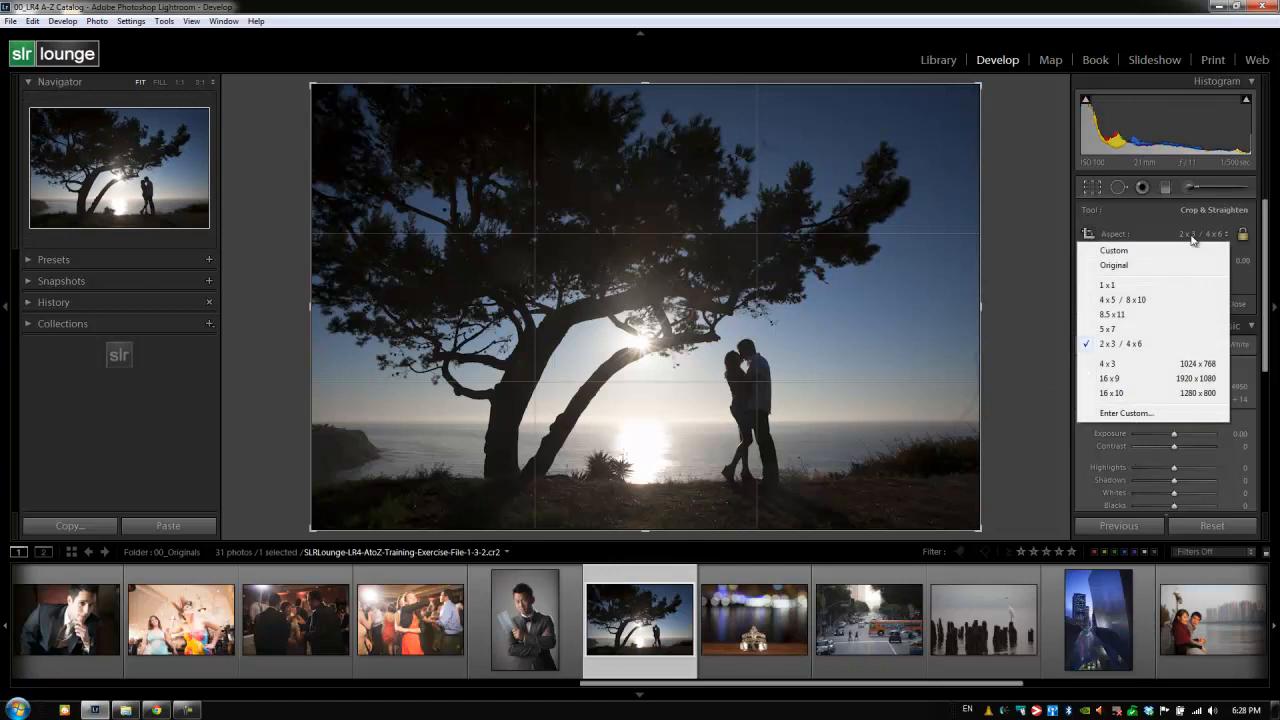
left_click(1130, 413)
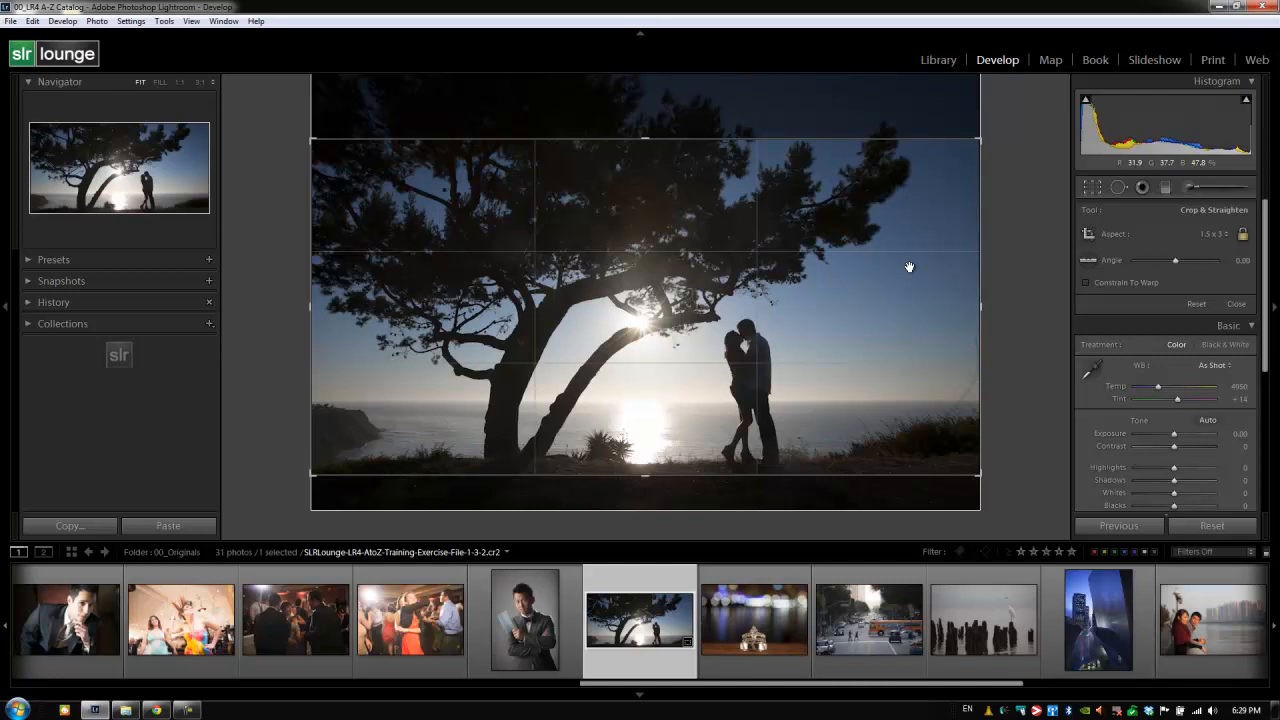
key("alt")
key("ctrl+alt+r")
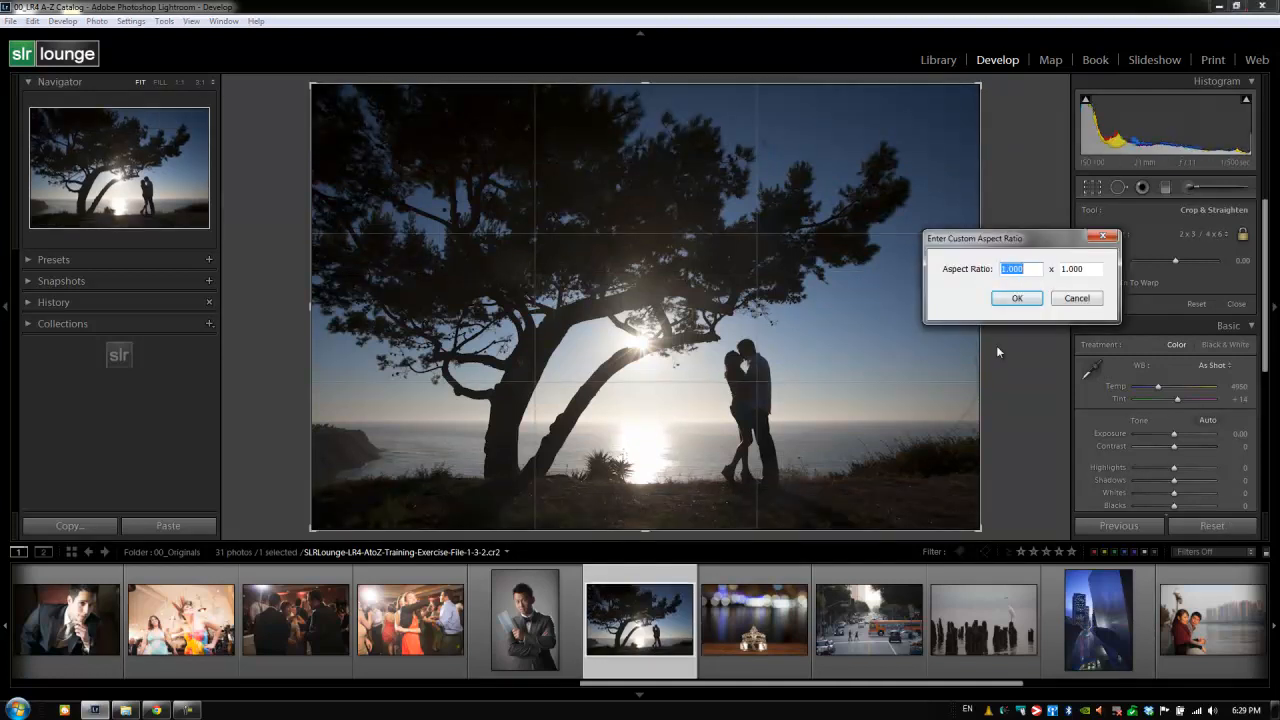
type("15")
key("Tab")
type("30.000")
left_click(1019, 299)
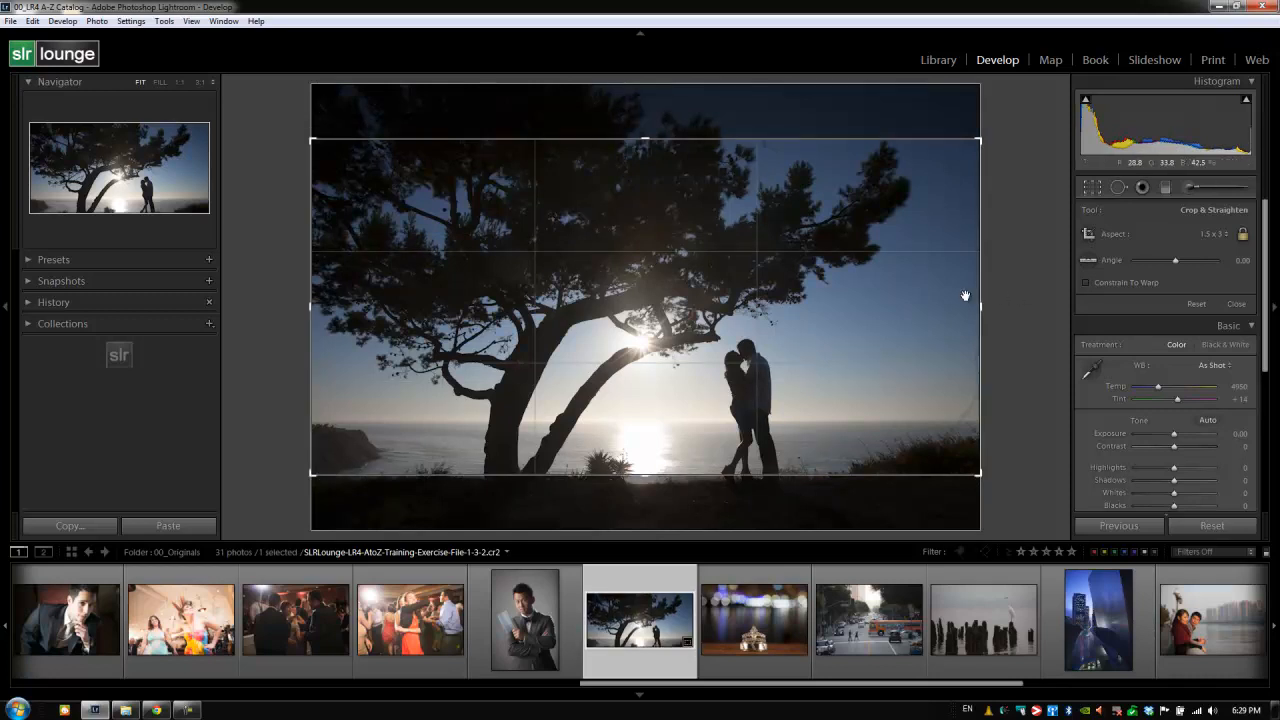
left_click_drag(903, 287, 909, 269)
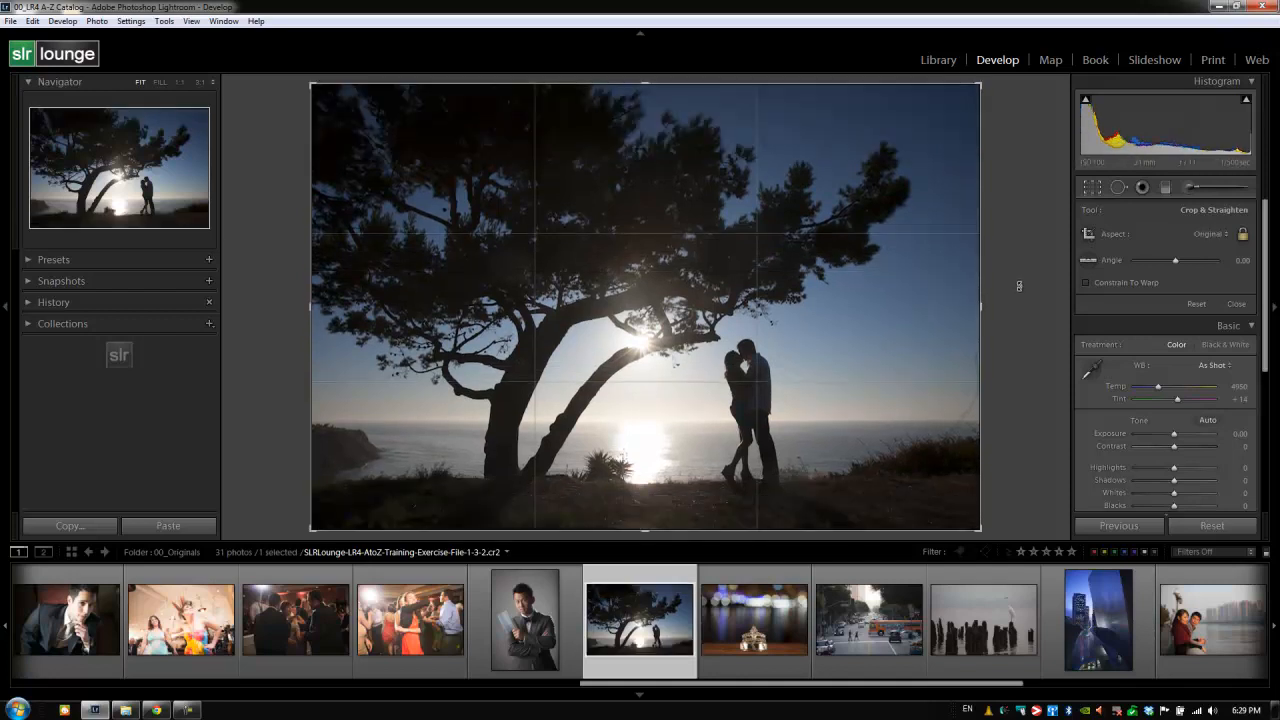
Draw a new crop frame around the tree and couple in the original aspect ratio, and reset the crop
left_click(1089, 235)
left_click_drag(349, 126, 941, 505)
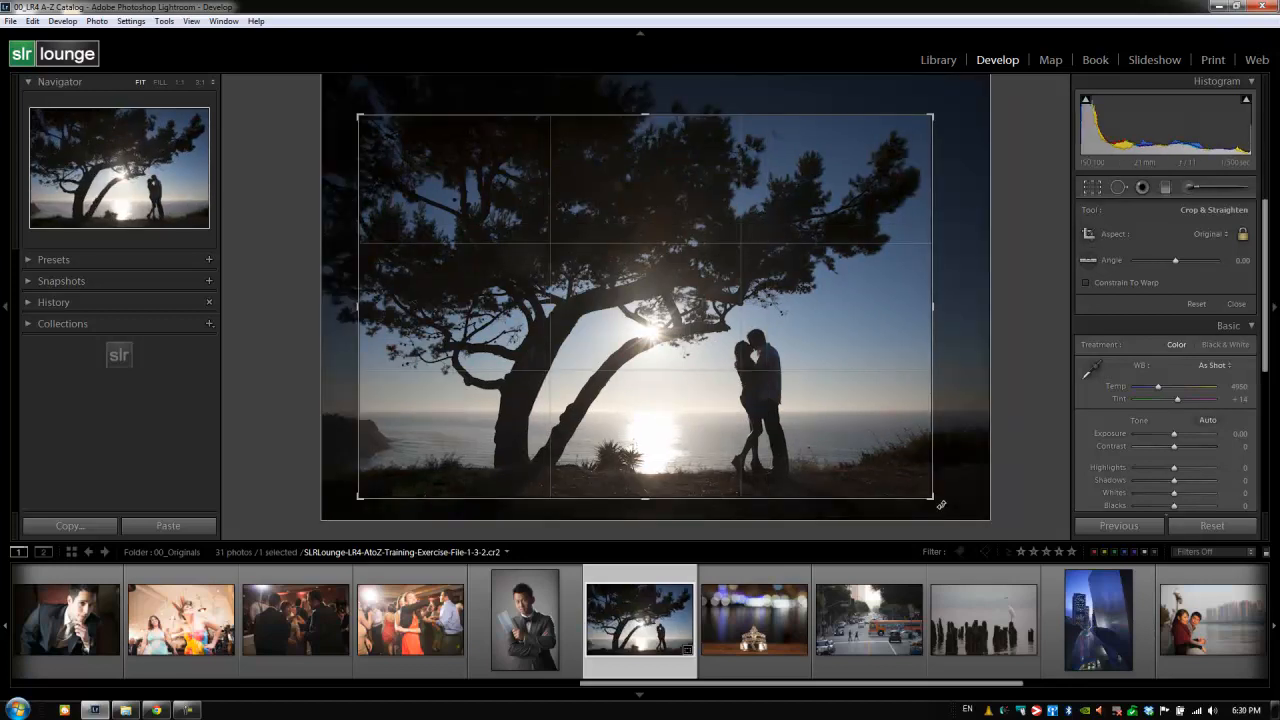
left_click(1197, 303)
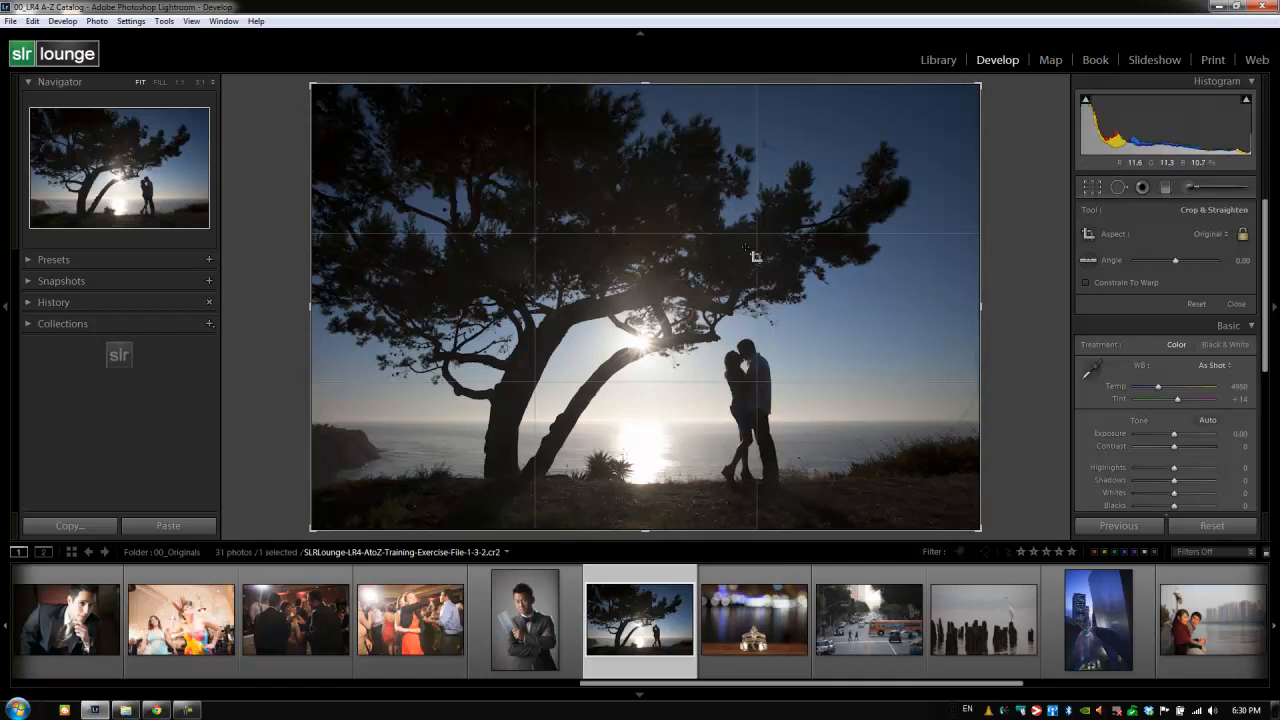
Cycle the crop guide overlay through golden ratio, diagonals, triangles, spiral and grid back to rule of thirds
key("o")
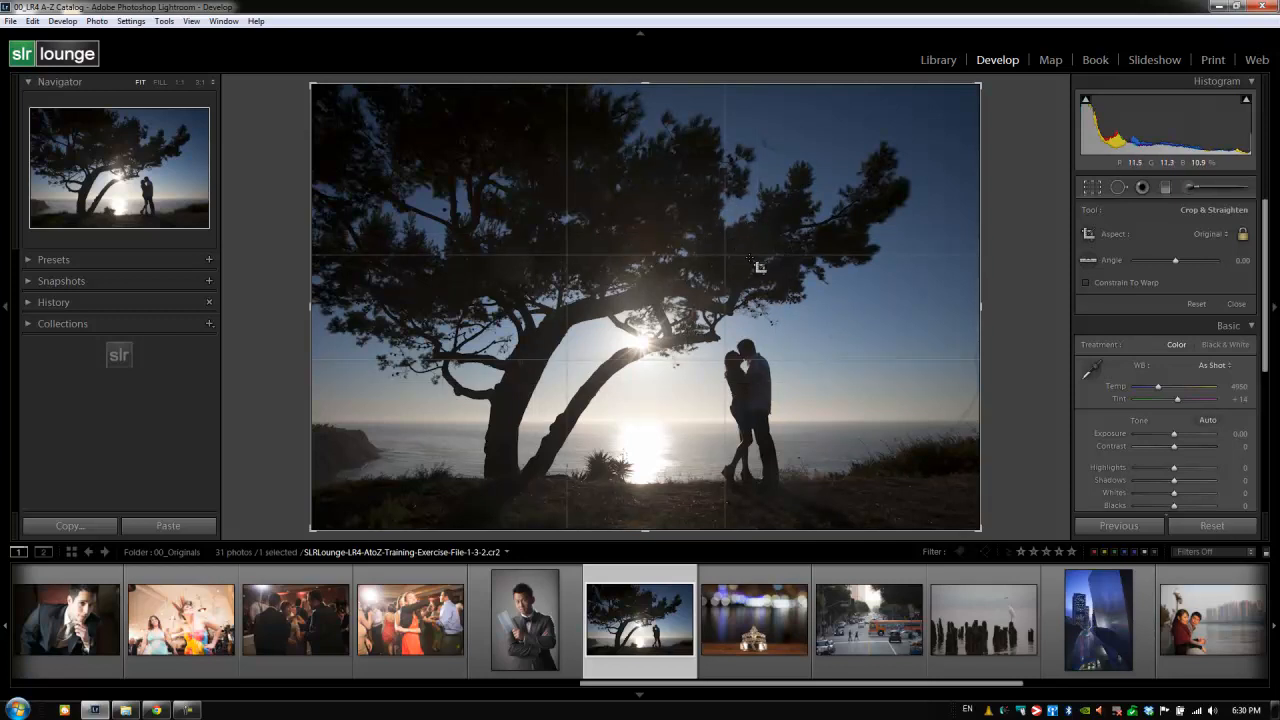
key("o")
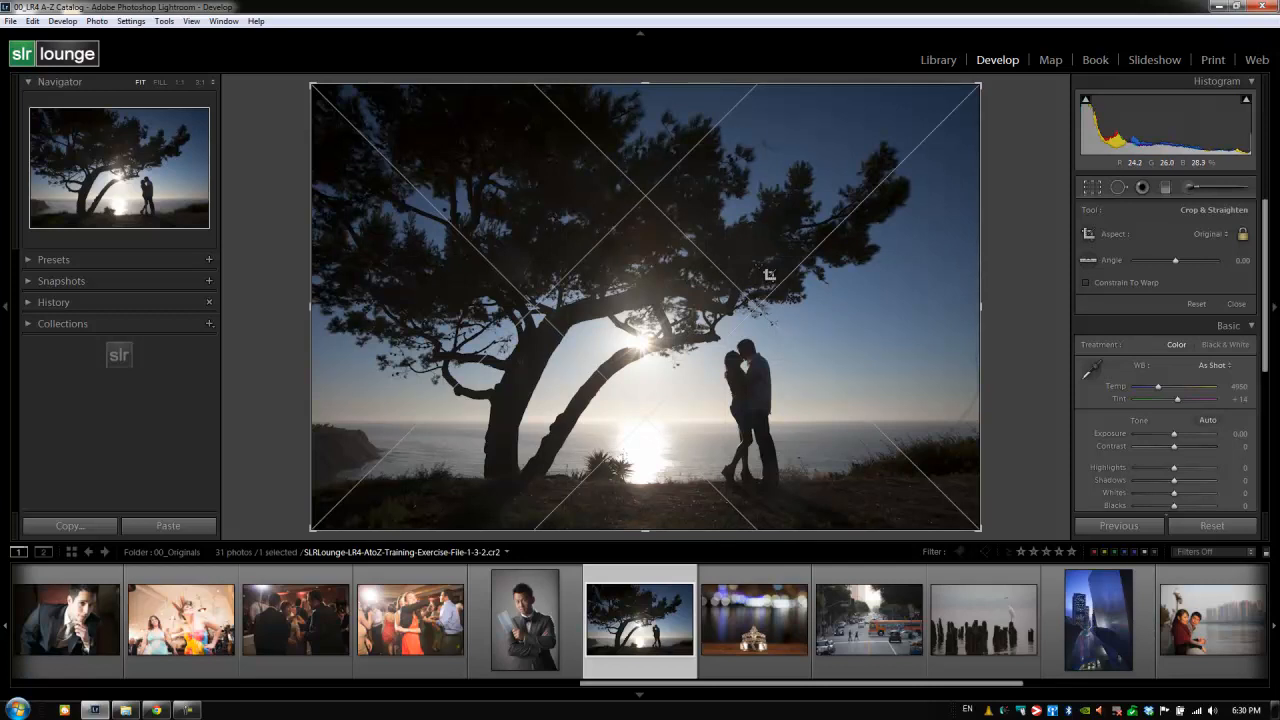
key("o")
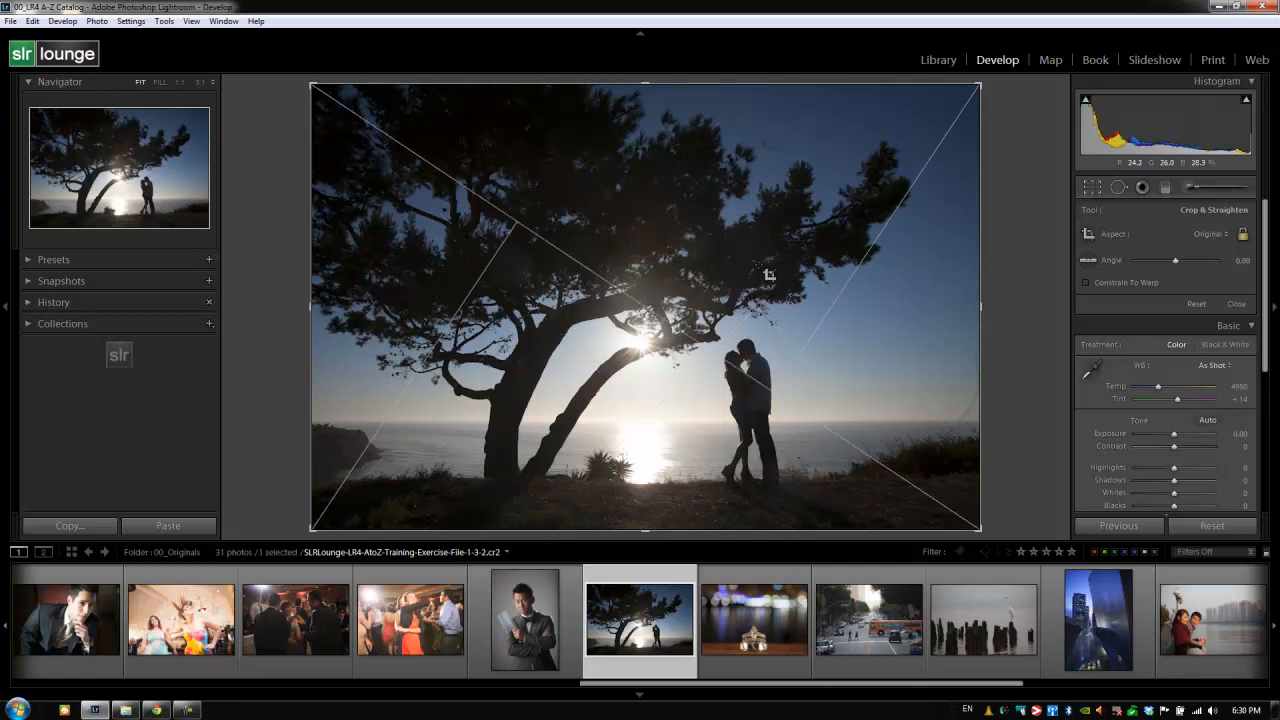
key("o")
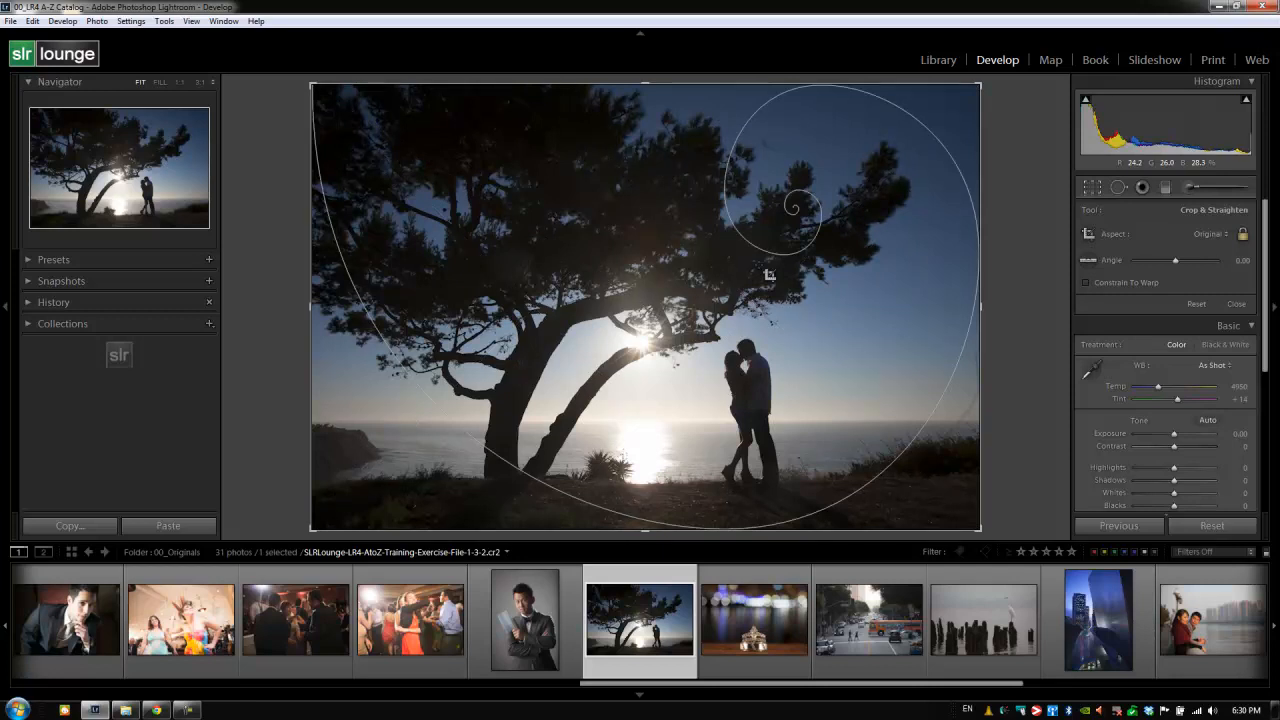
key("o")
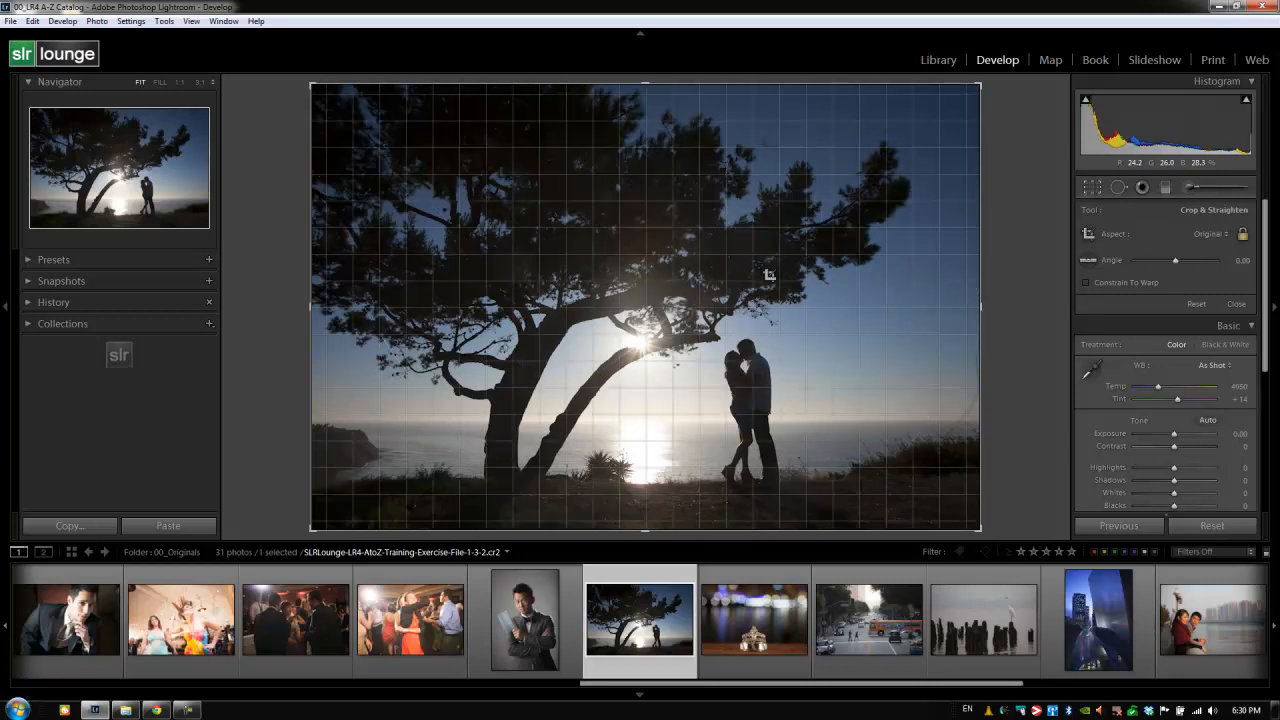
key("o")
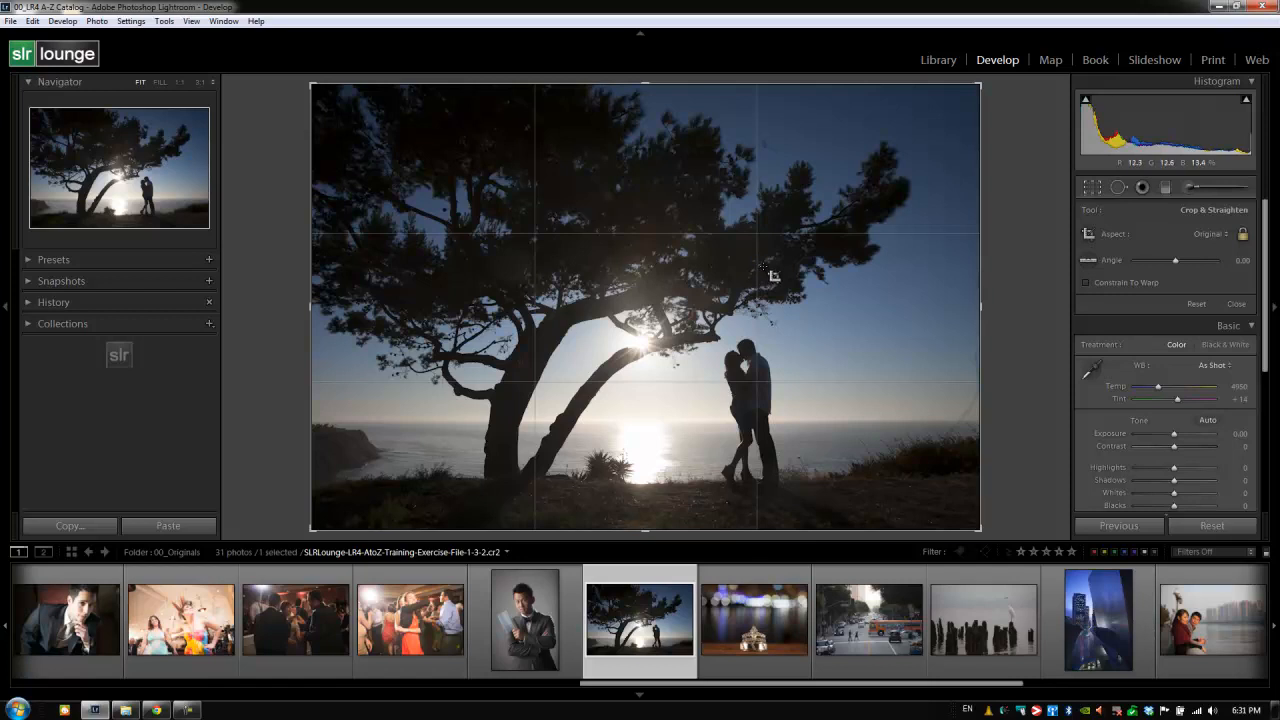
Try a crop rotated to about -2.10 with a smaller frame, and undo both the resize and the rotation
key("r")
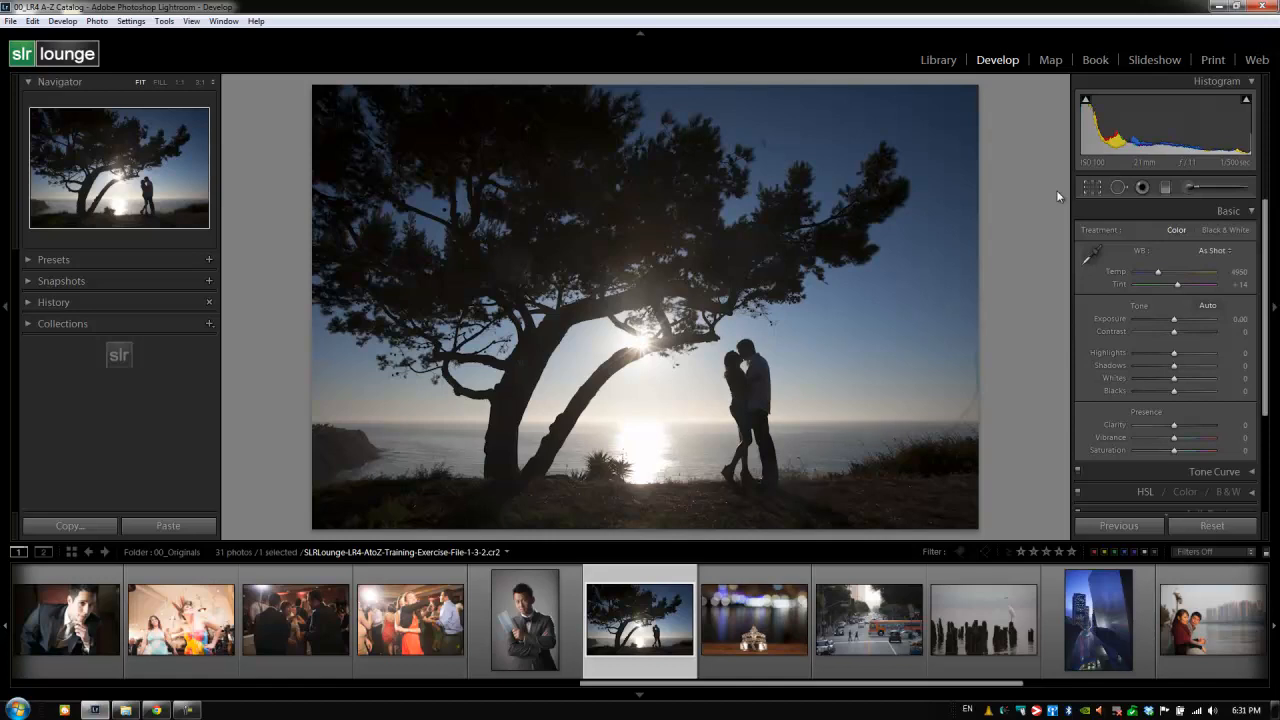
key("r")
mouse_move(1025, 148)
left_mouse_down()
mouse_move(1020, 160)
mouse_move(1022, 133)
left_mouse_up()
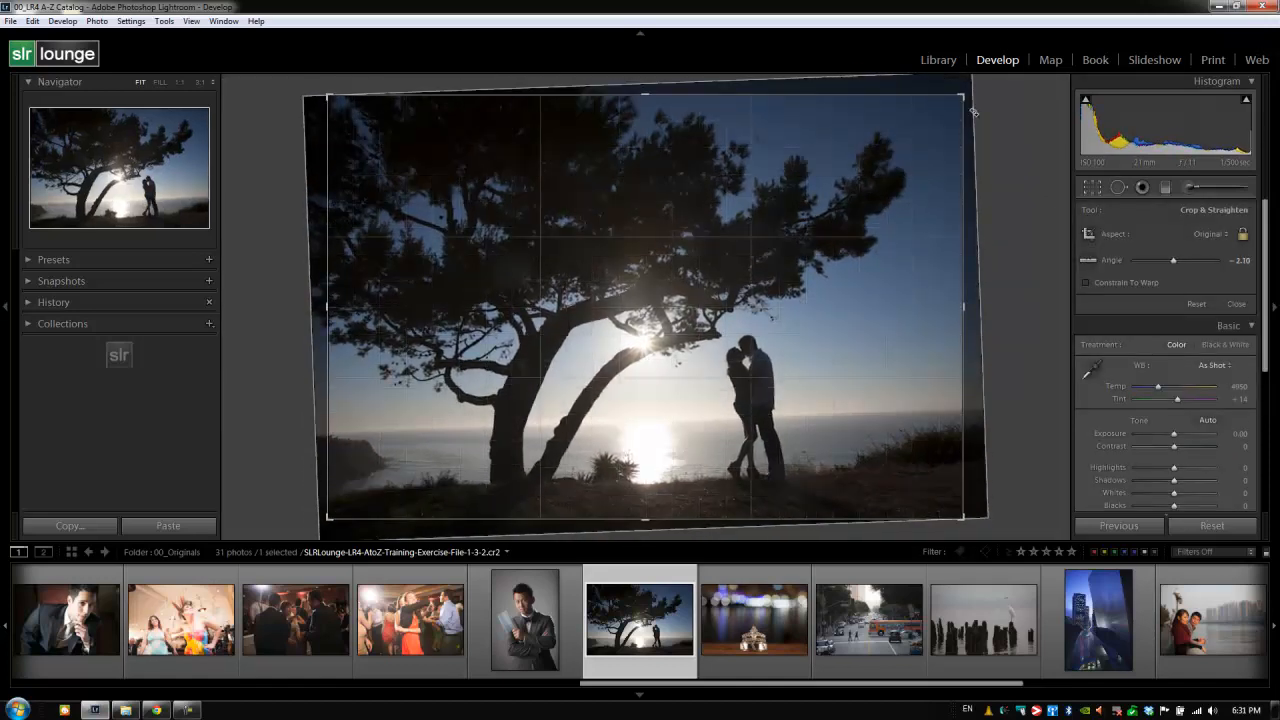
left_click_drag(967, 99, 950, 111)
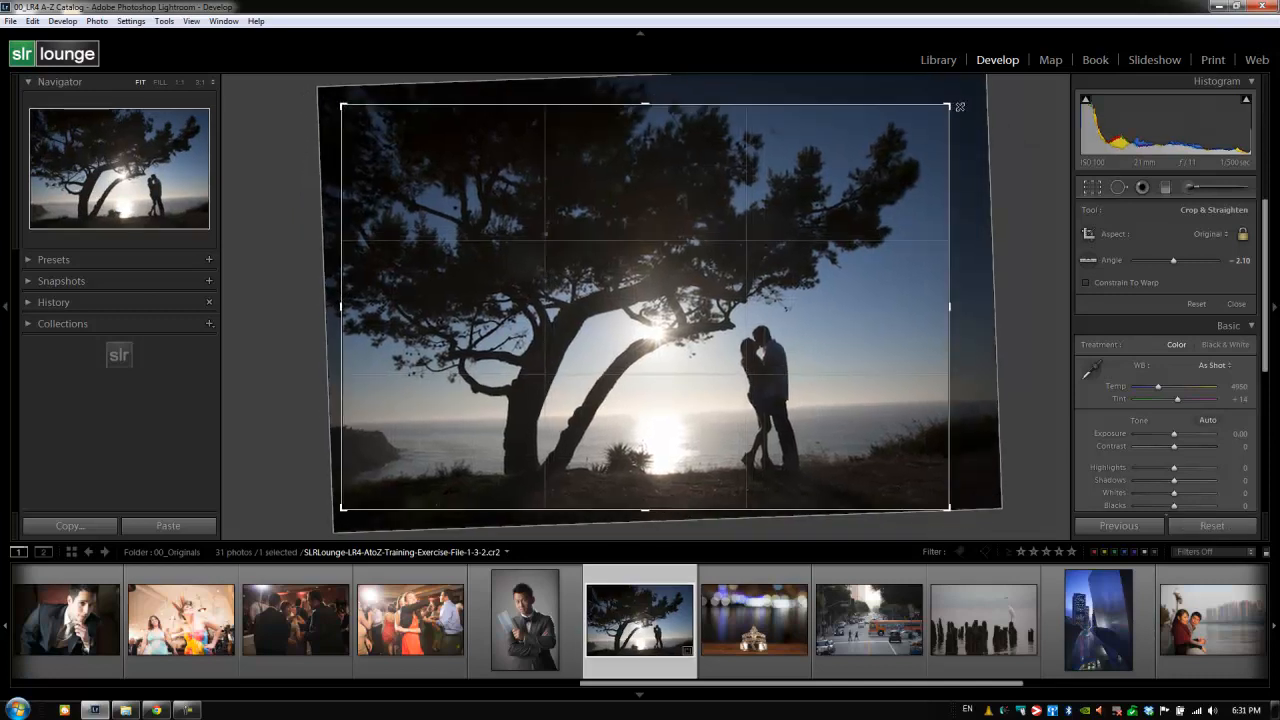
key("ctrl+z")
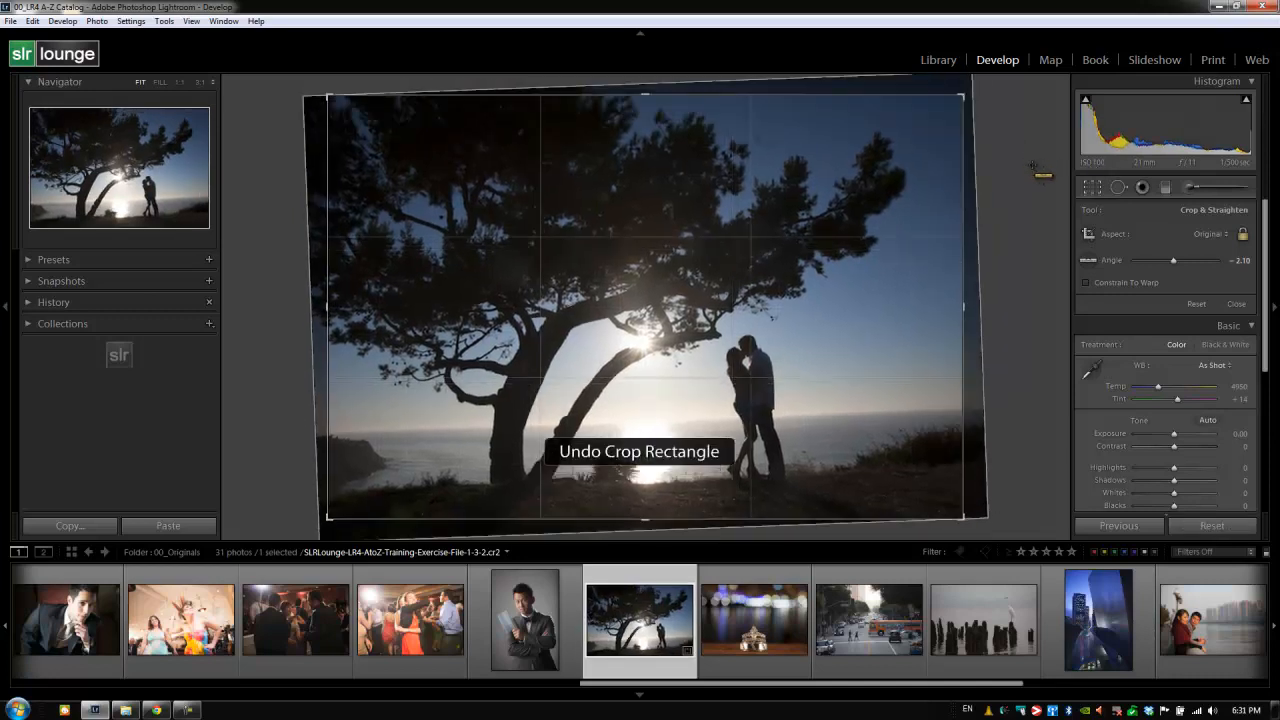
key("ctrl+z")
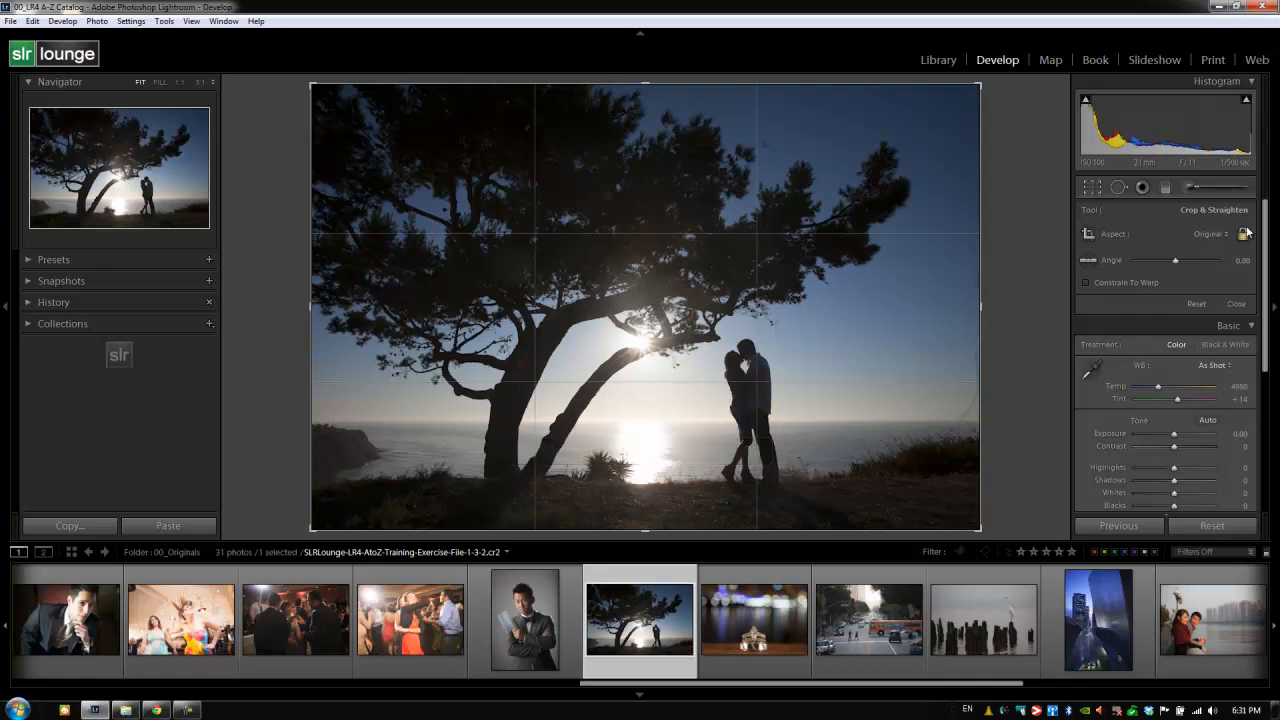
View the crop aspect ratio presets, and straighten the photo to an angle of about -0.16 along the sea horizon
left_click(1218, 236)
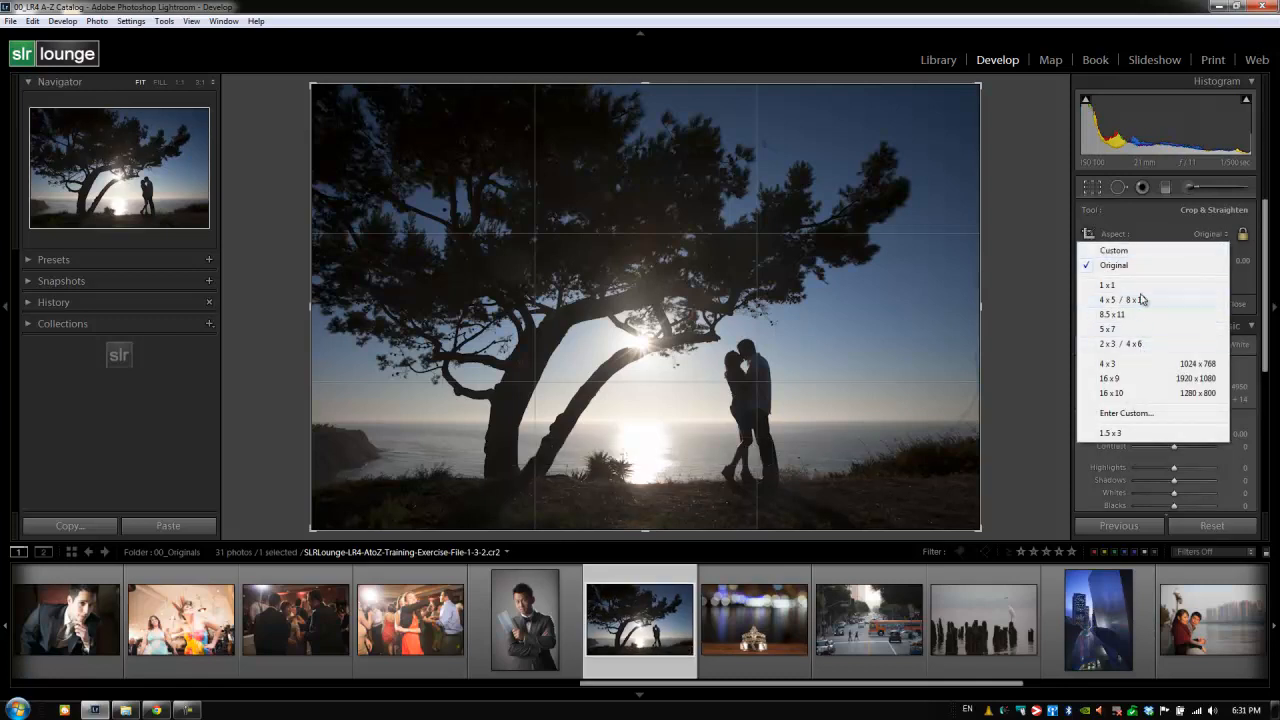
left_click(1027, 157)
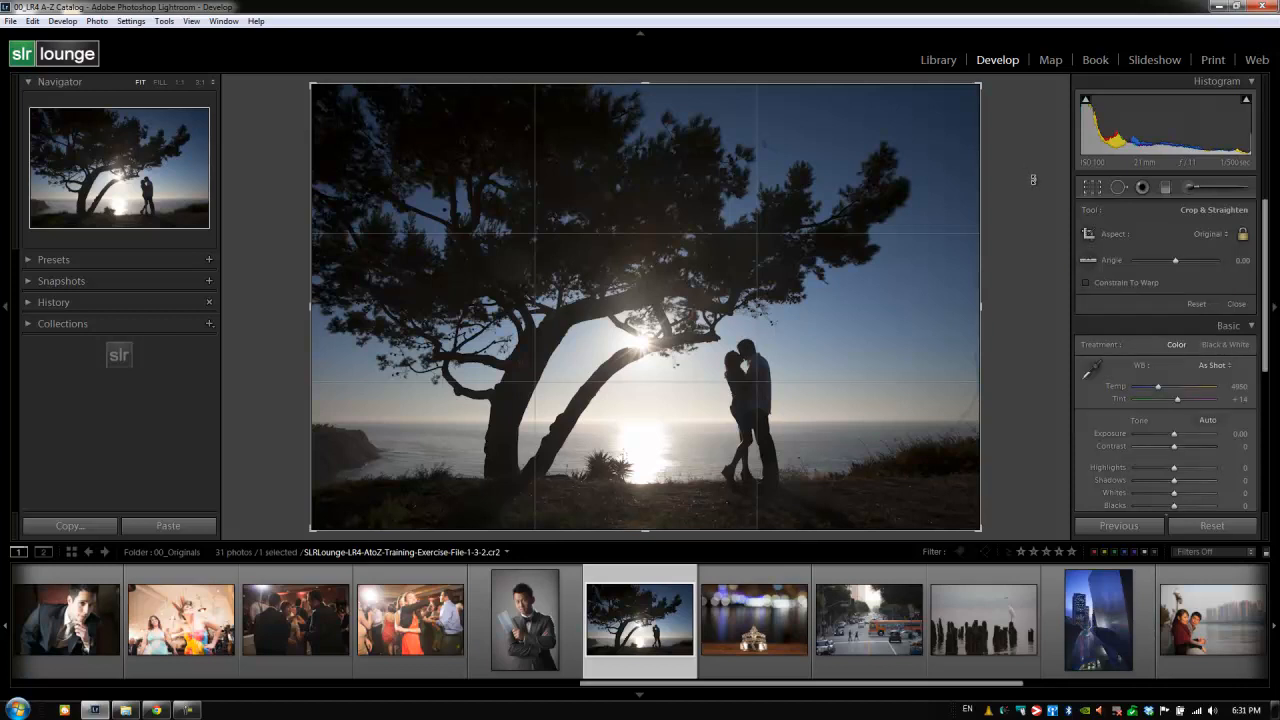
left_click(1096, 264)
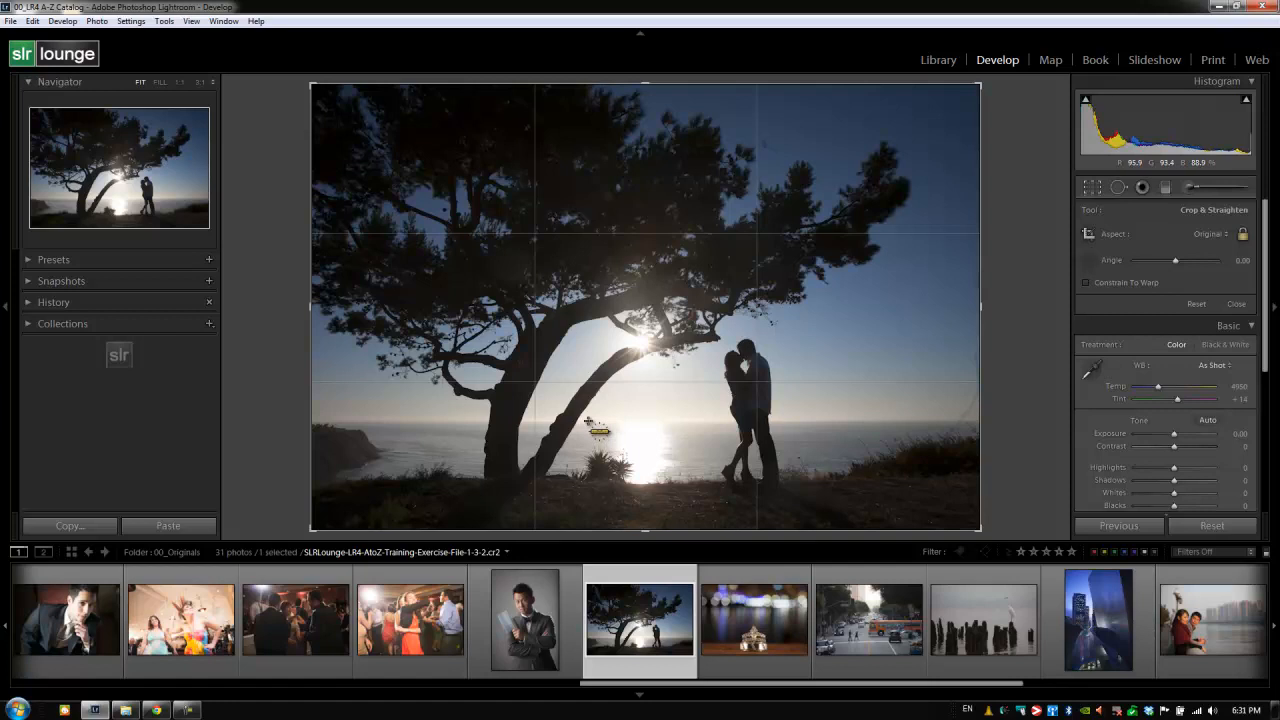
left_click_drag(589, 421, 832, 424)
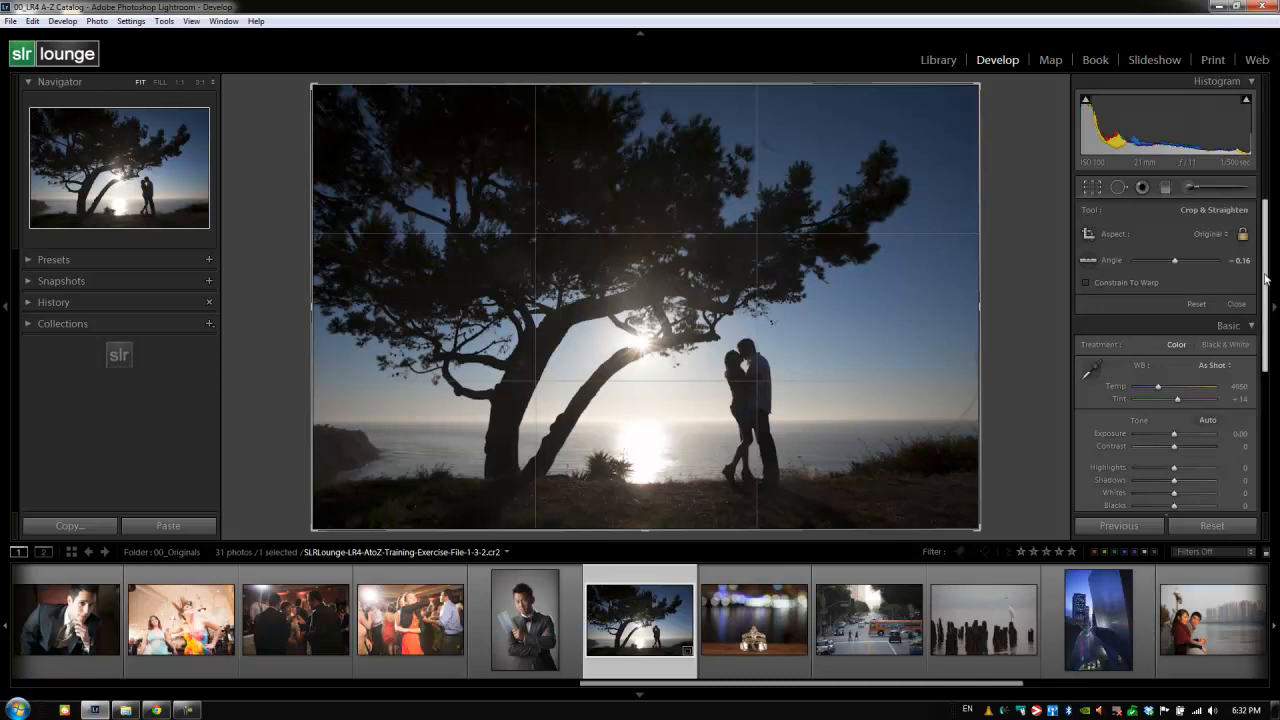
Examine the manual transform settings in Lens Corrections, and return to the Crop & Straighten settings
mouse_move(1263, 280)
left_mouse_down()
mouse_move(1266, 336)
mouse_move(1265, 280)
left_mouse_up()
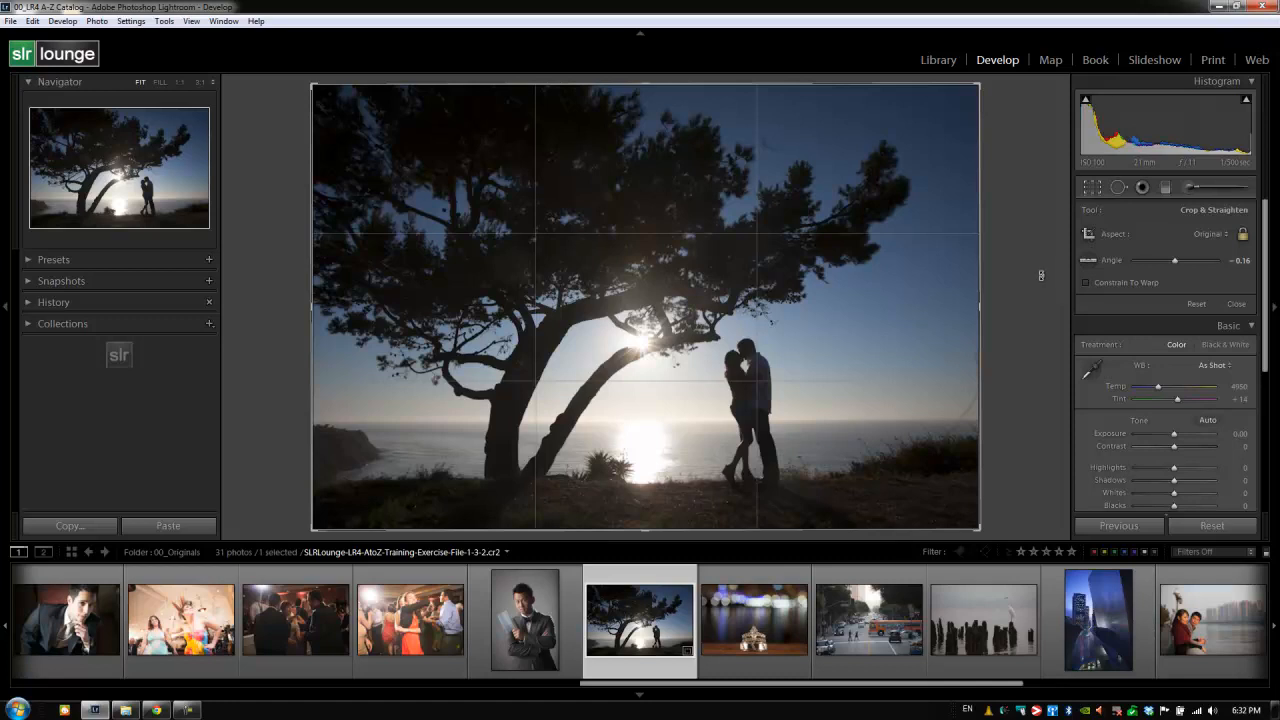
scroll(1137, 336, "down", 1)
scroll(1249, 366, "down", 5)
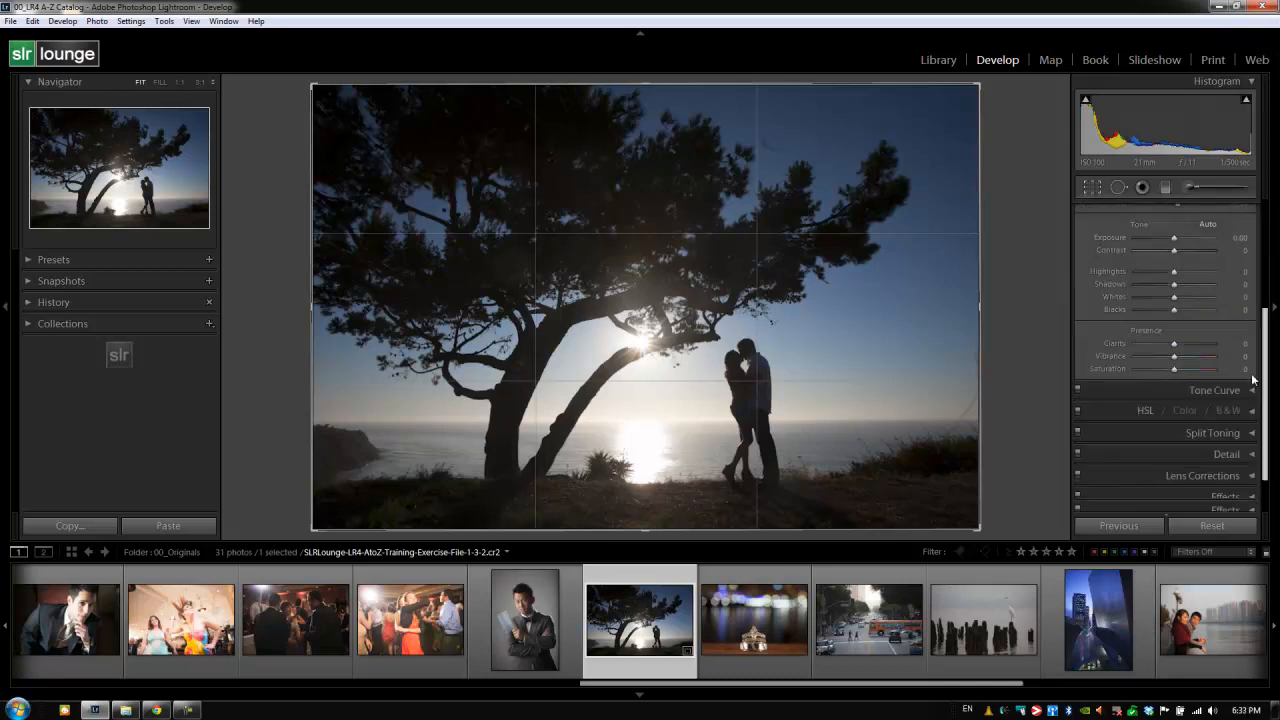
left_click(1230, 421)
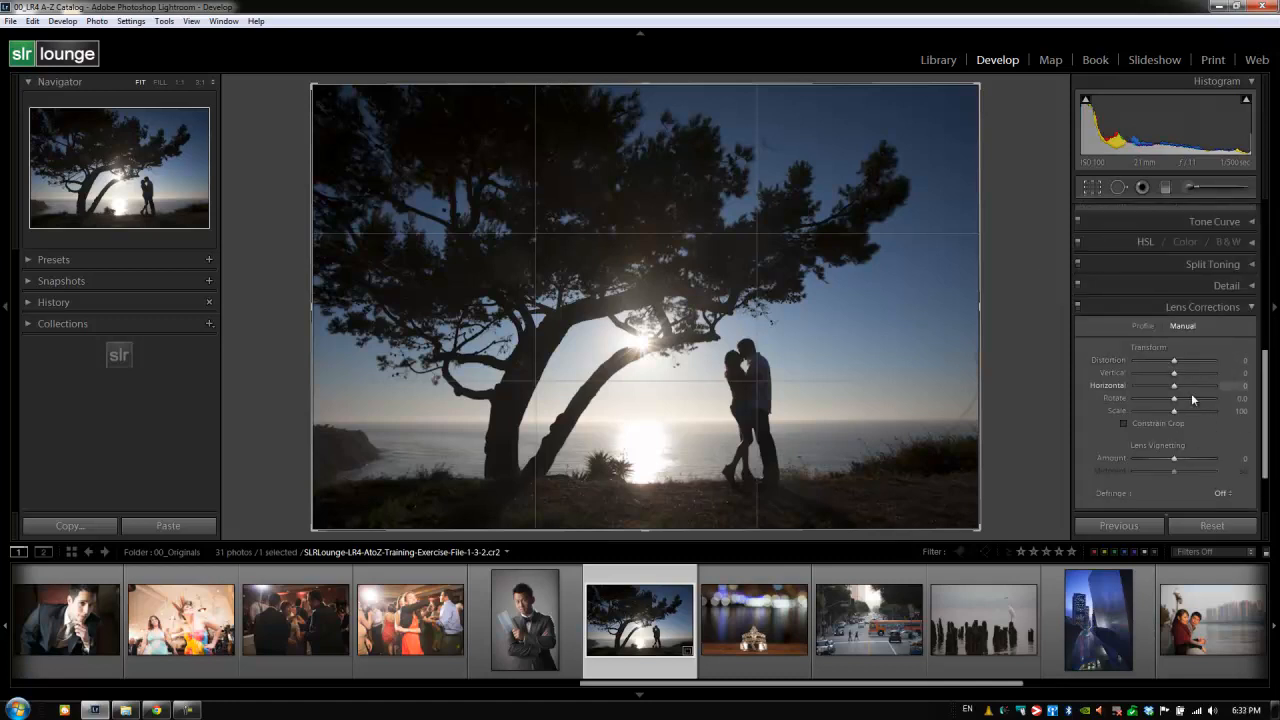
left_click_drag(1268, 378, 1266, 218)
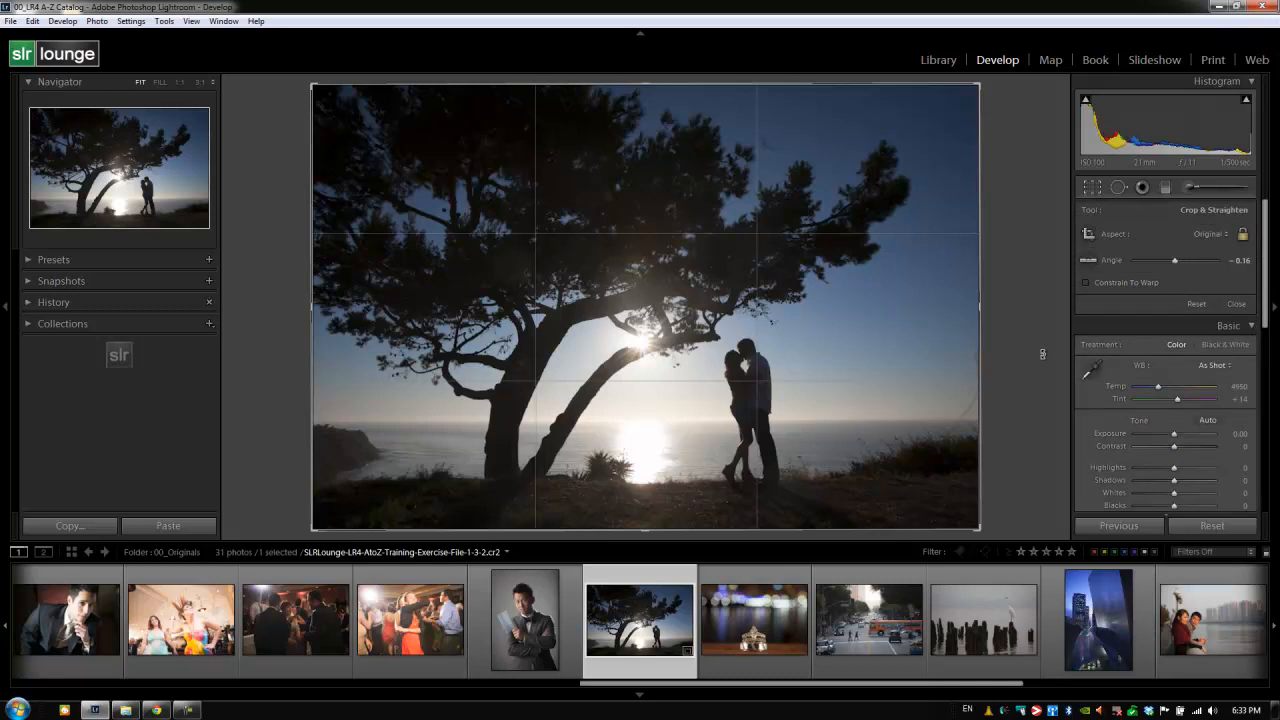
Reset the photo's crop and straightening, and close the Crop & Straighten tool
key("alt")
key("ctrl+alt+r")
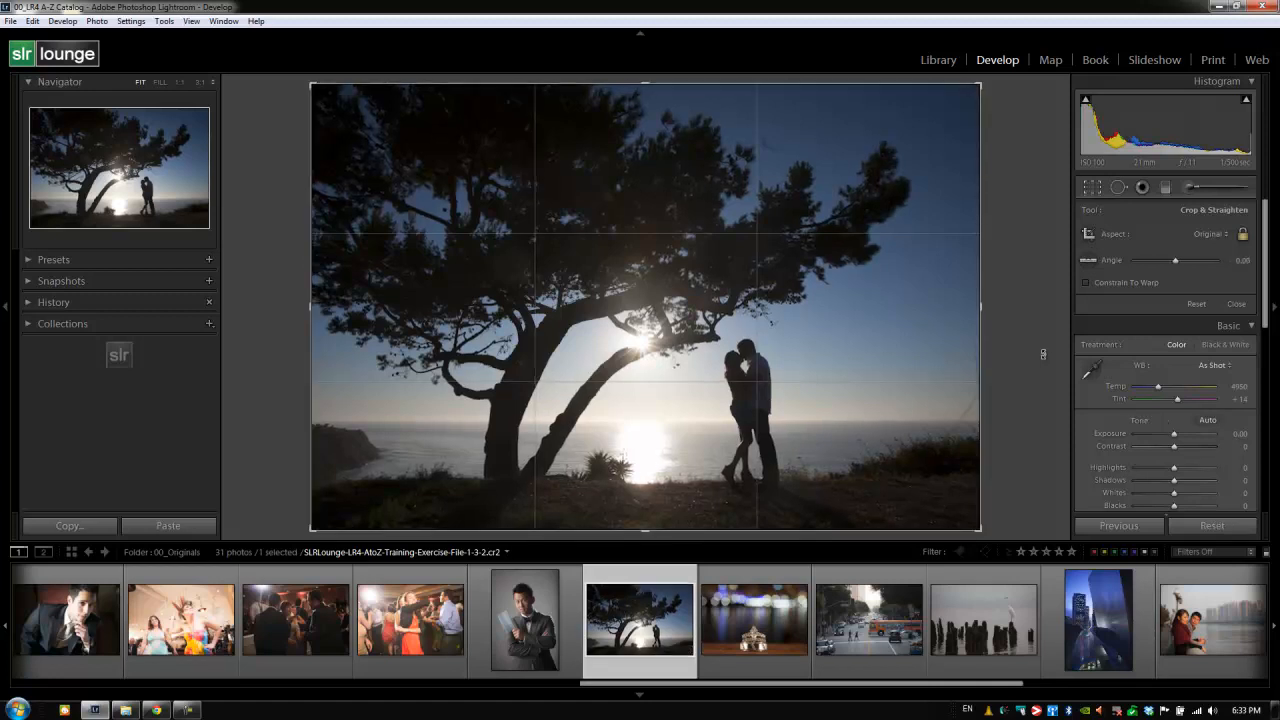
key("r")
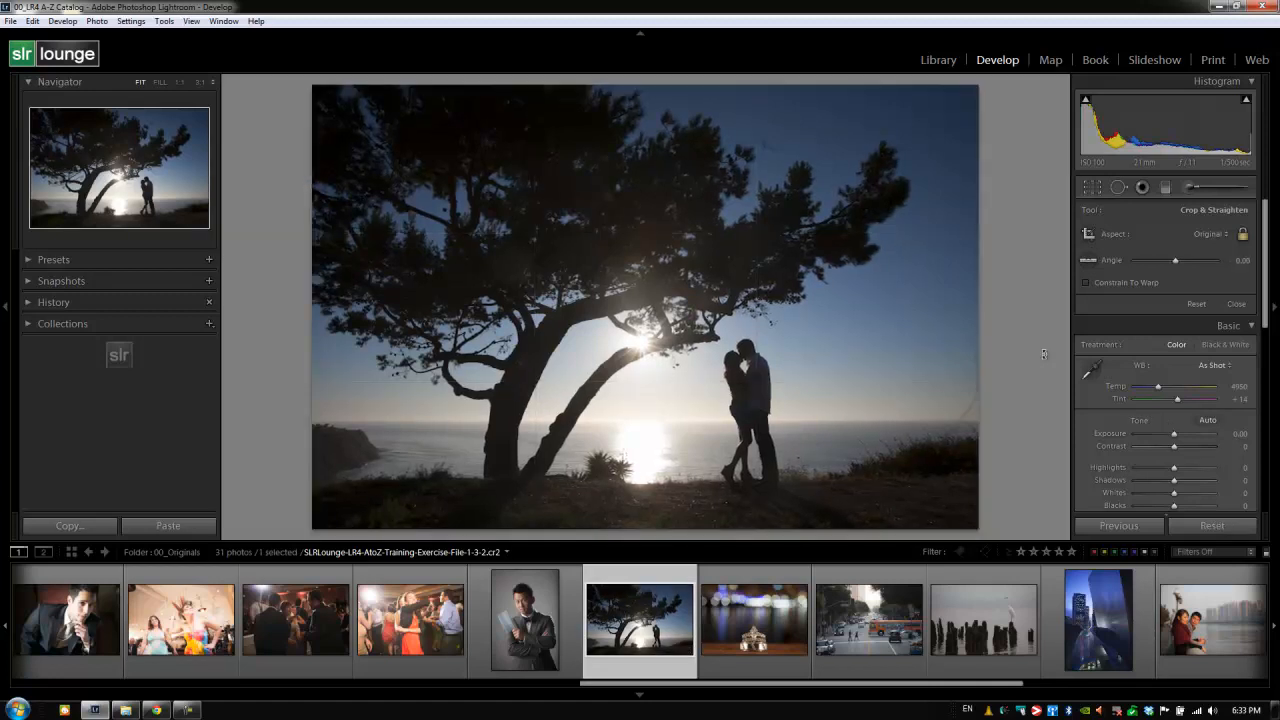